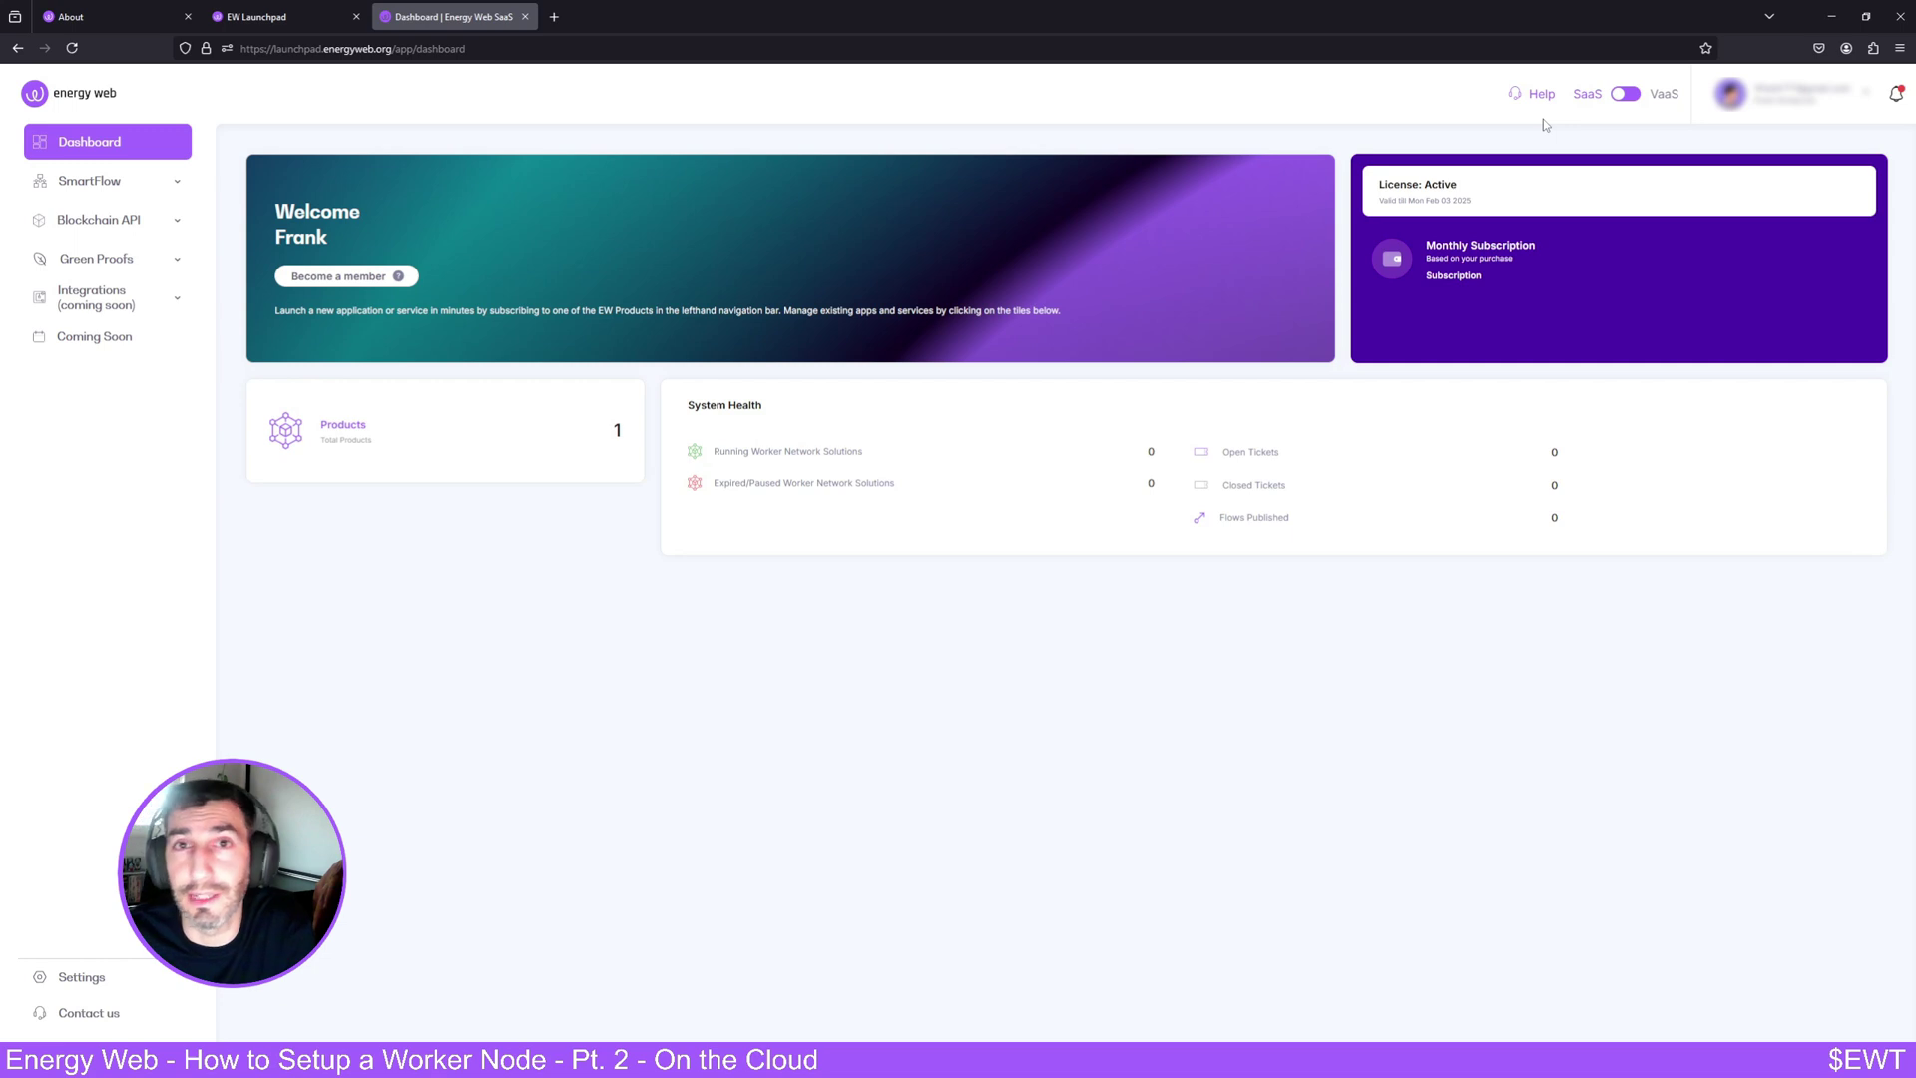
# Switch the Launchpad from SaaS to VaaS and open the worker node purchase page.
pyautogui.click(1626, 95)
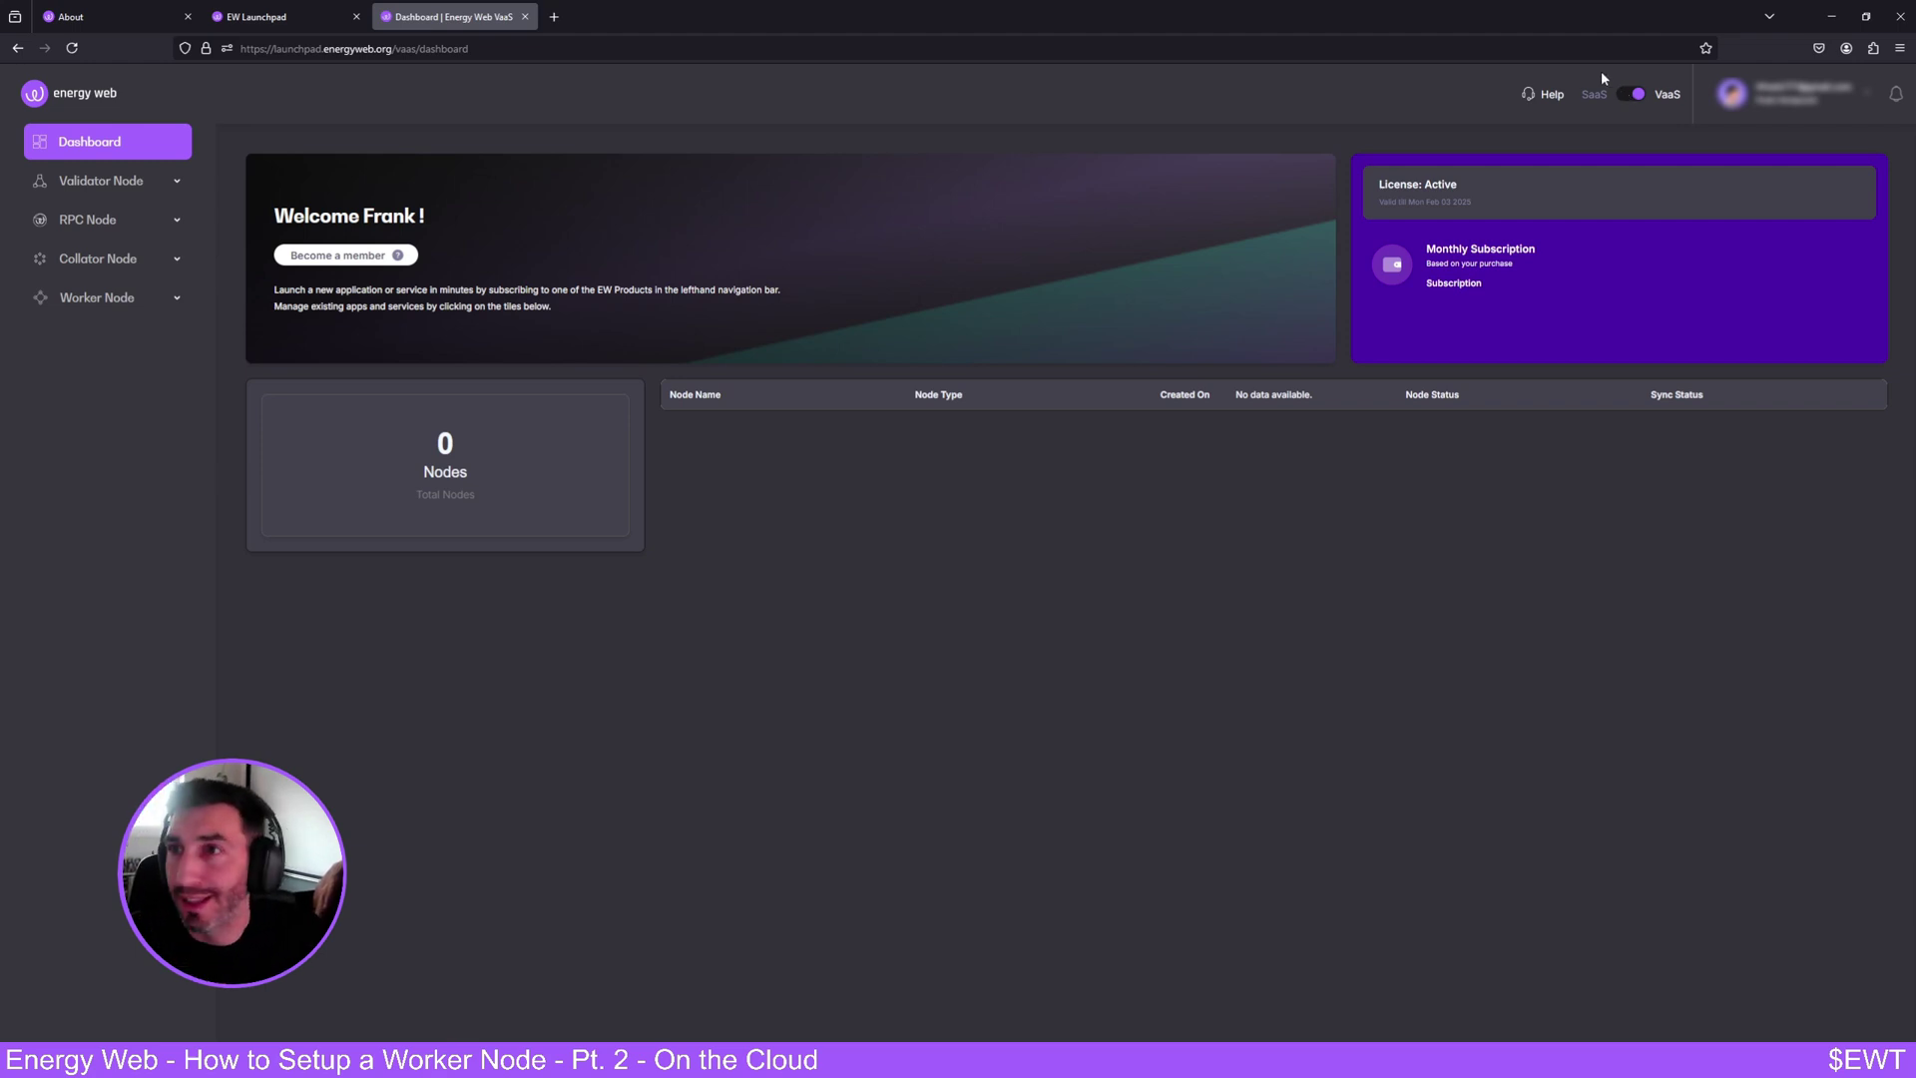
pyautogui.click(128, 313)
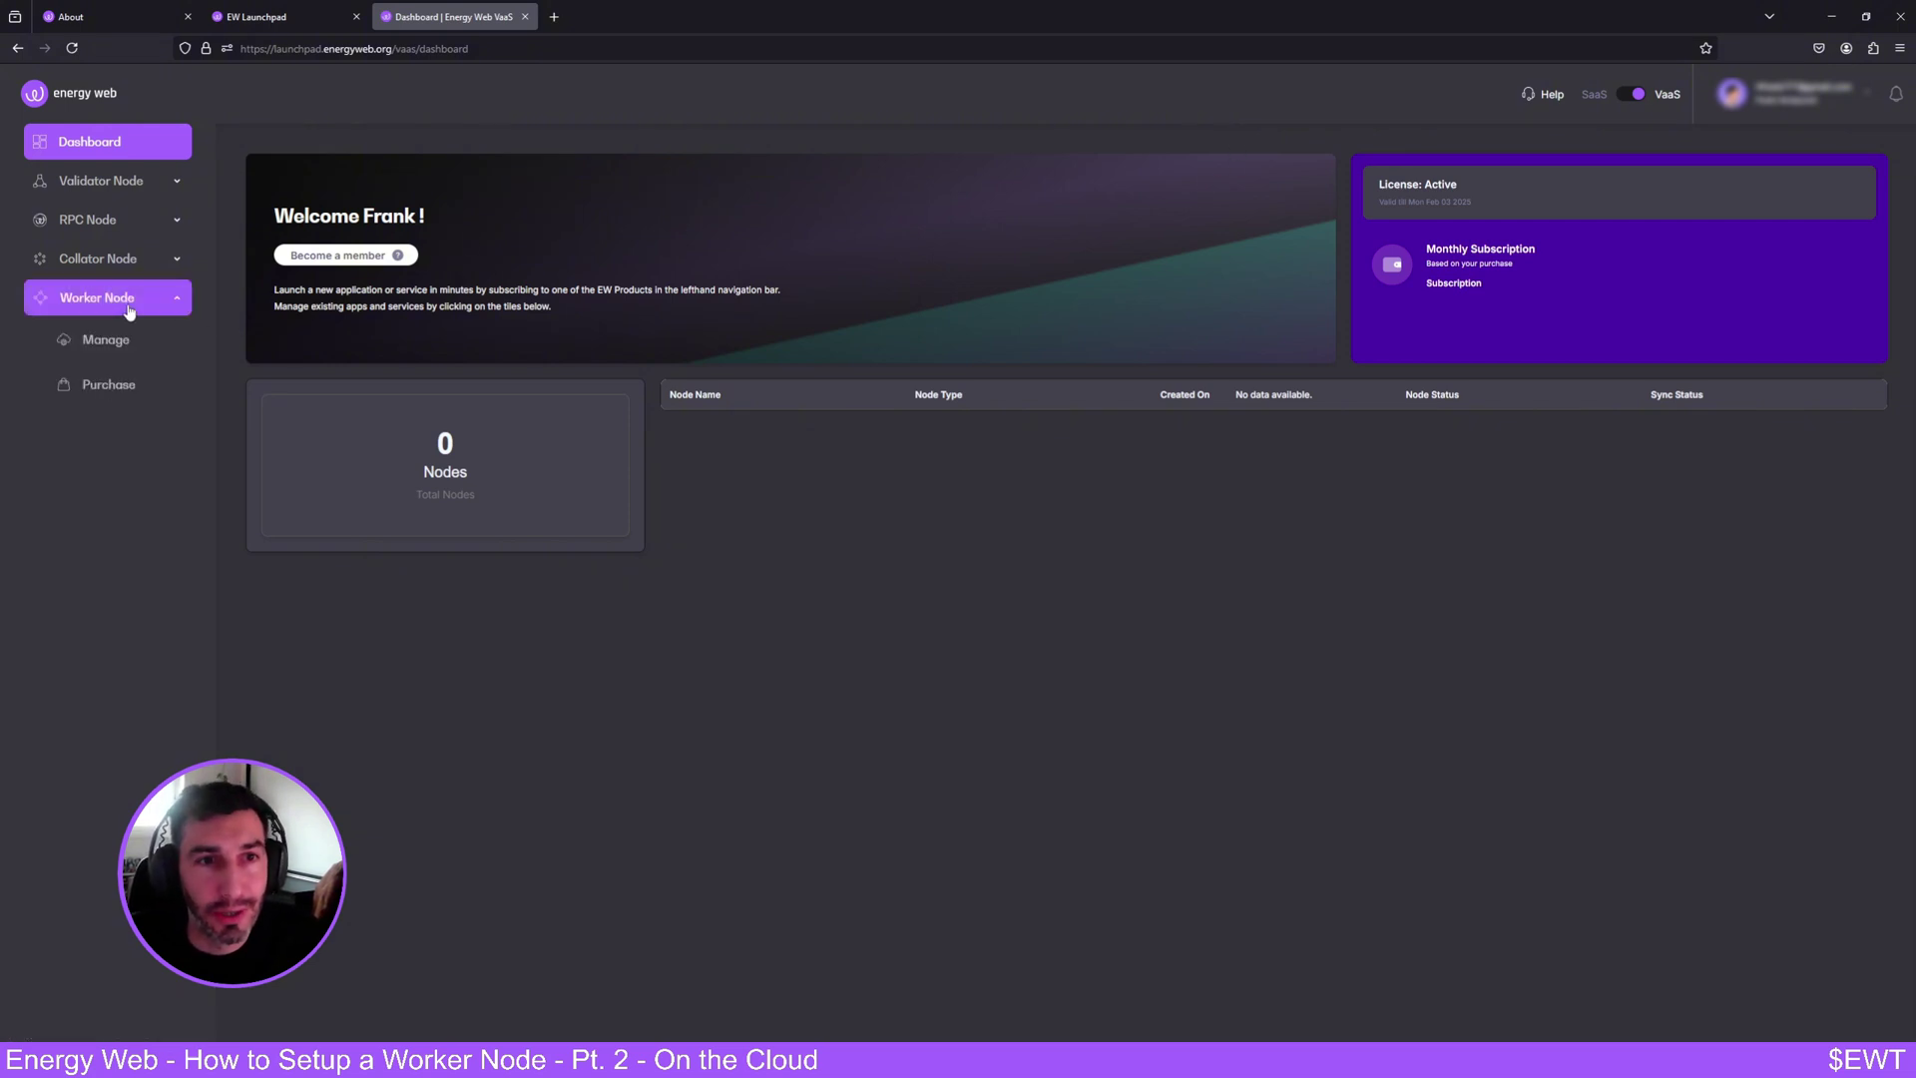
pyautogui.click(127, 394)
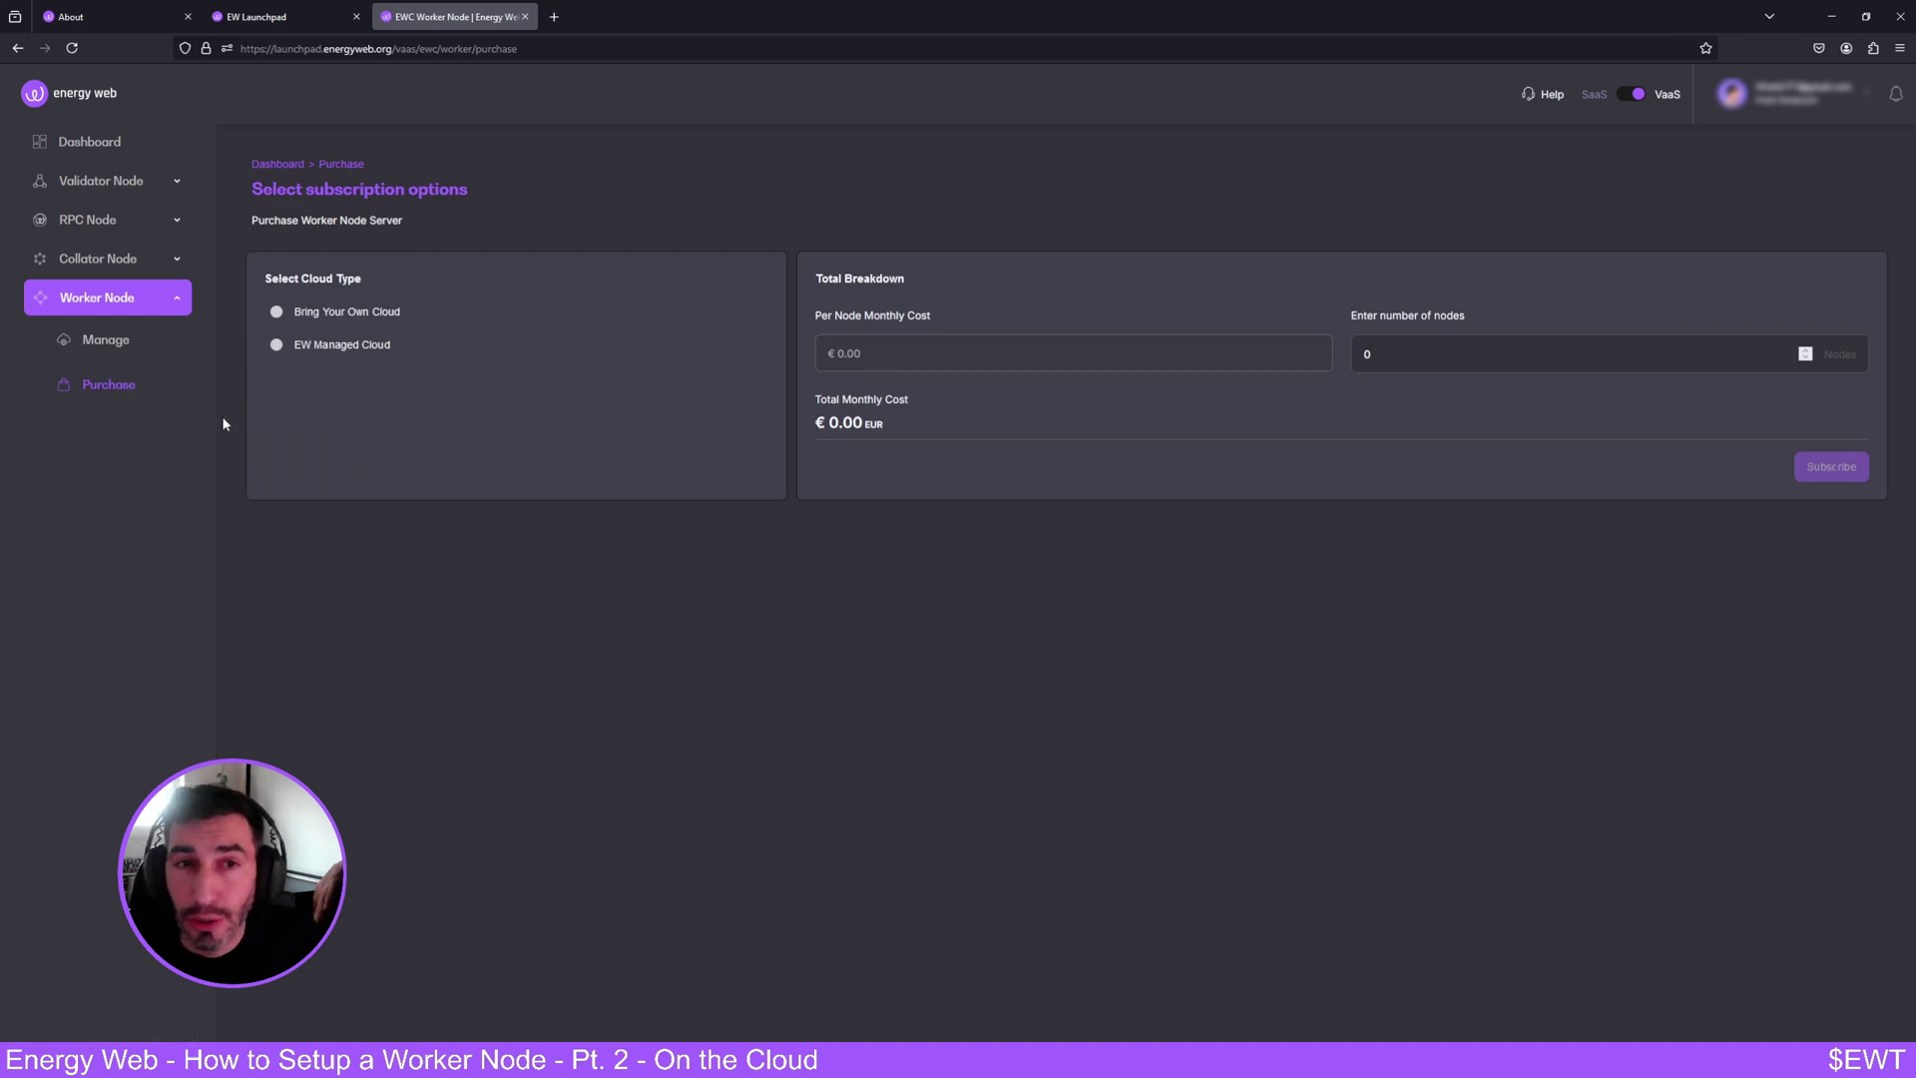
# Choose EW Managed Cloud as the cloud type and set the number of nodes to 1.
pyautogui.click(344, 311)
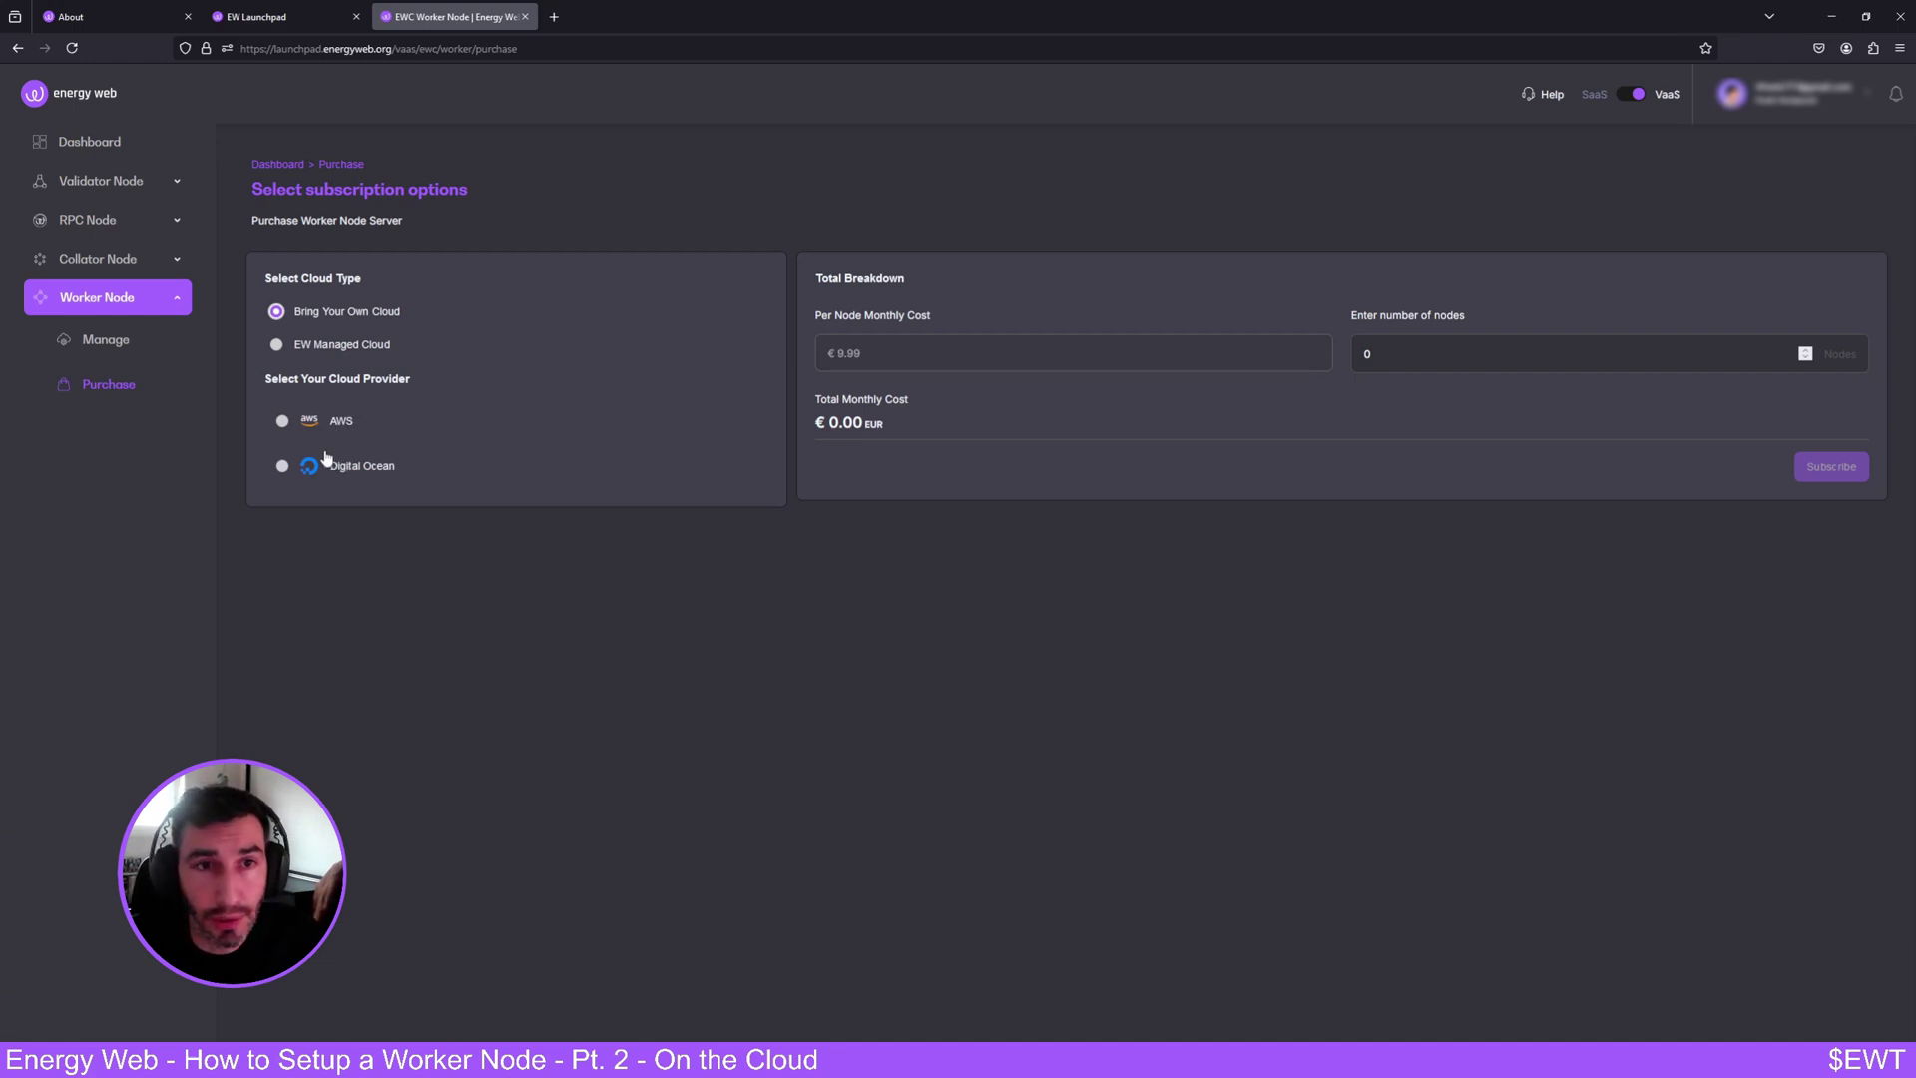
pyautogui.click(329, 349)
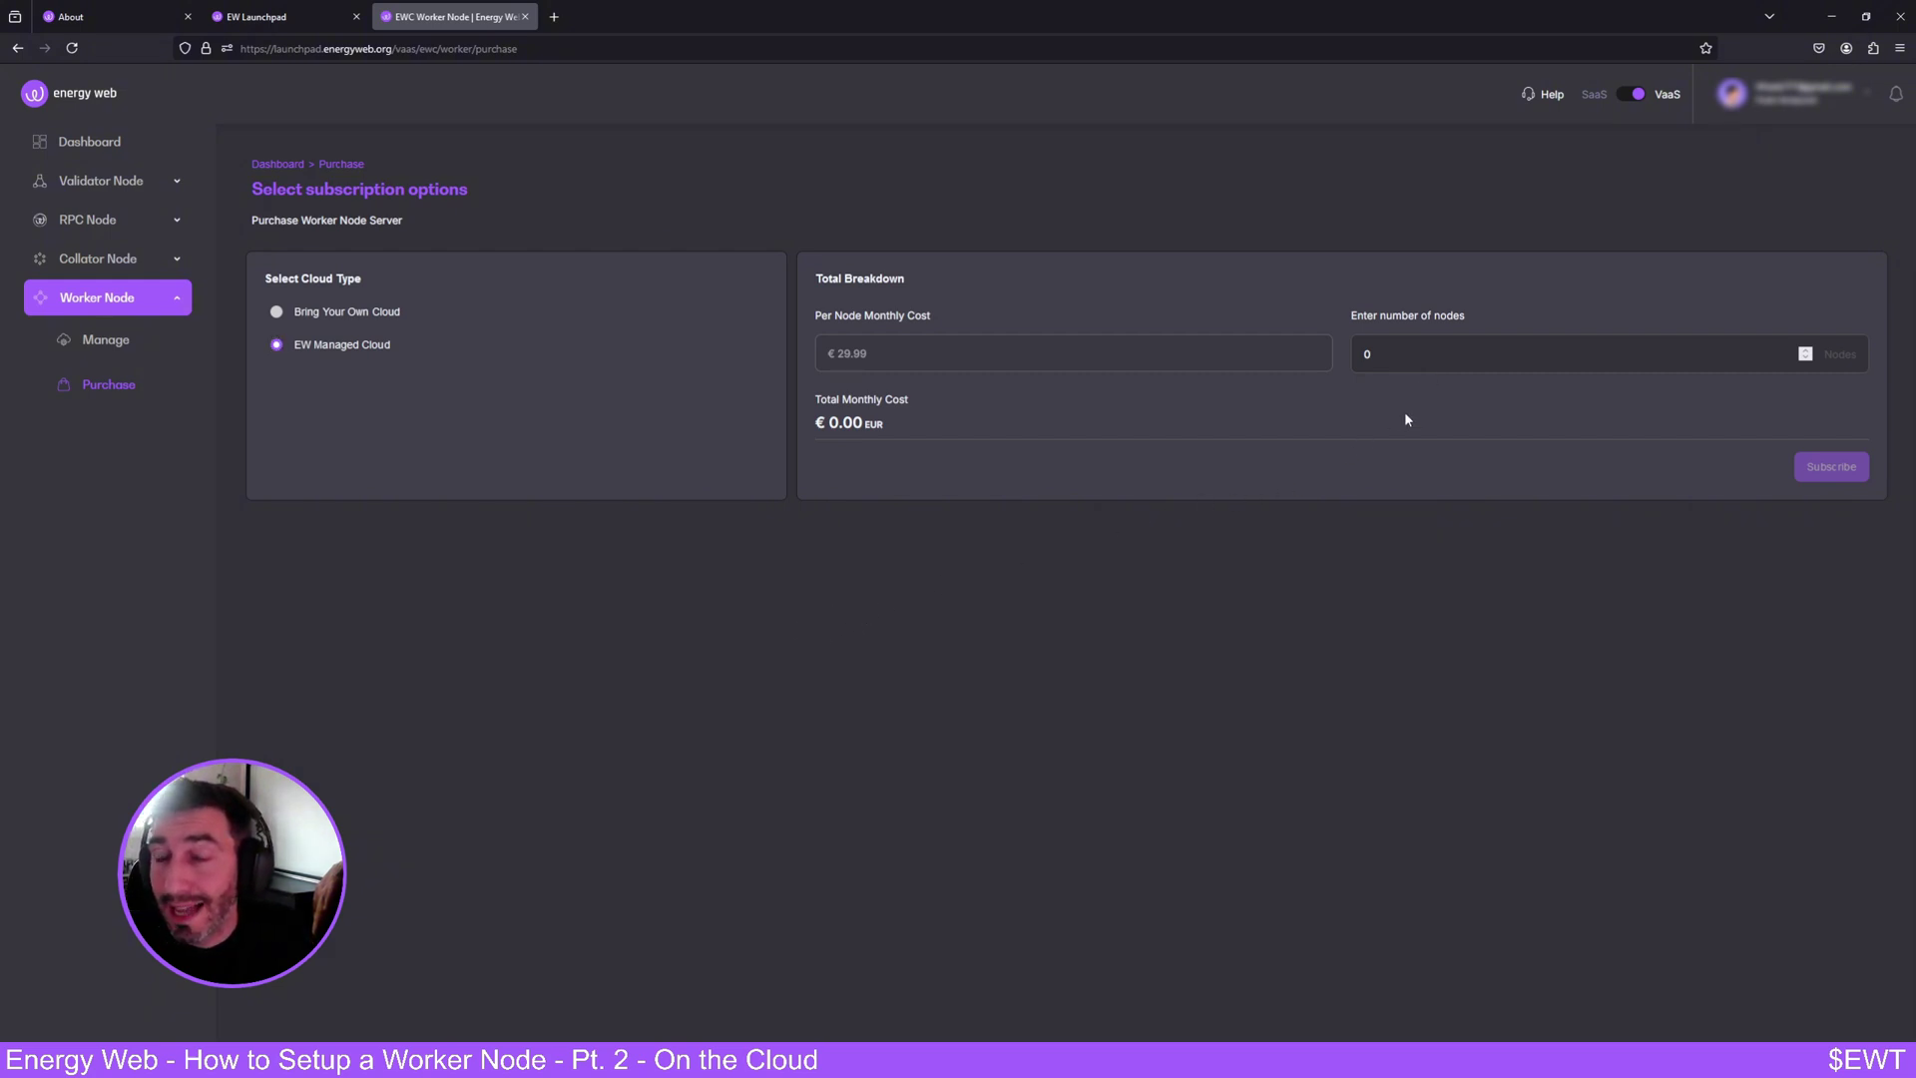
pyautogui.click(1402, 347)
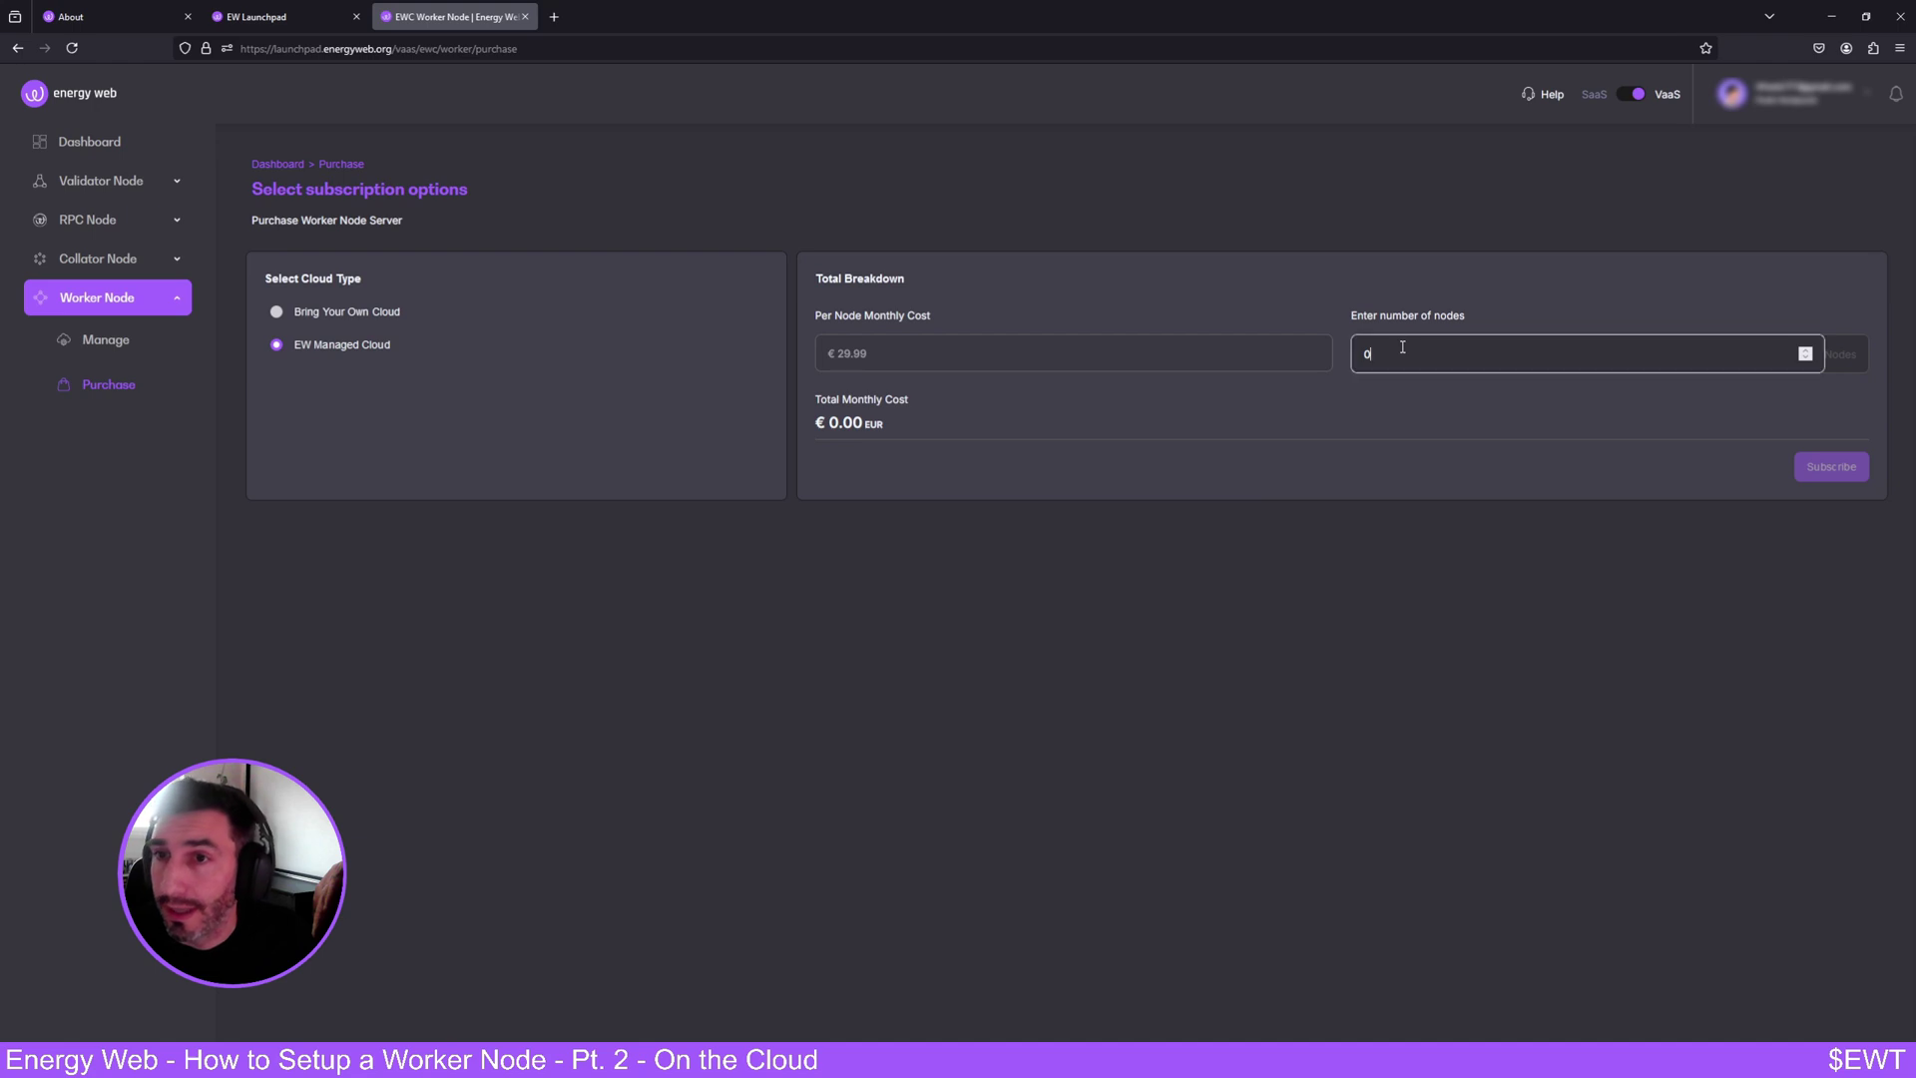
pyautogui.press('BackSpace')
pyautogui.write('1')
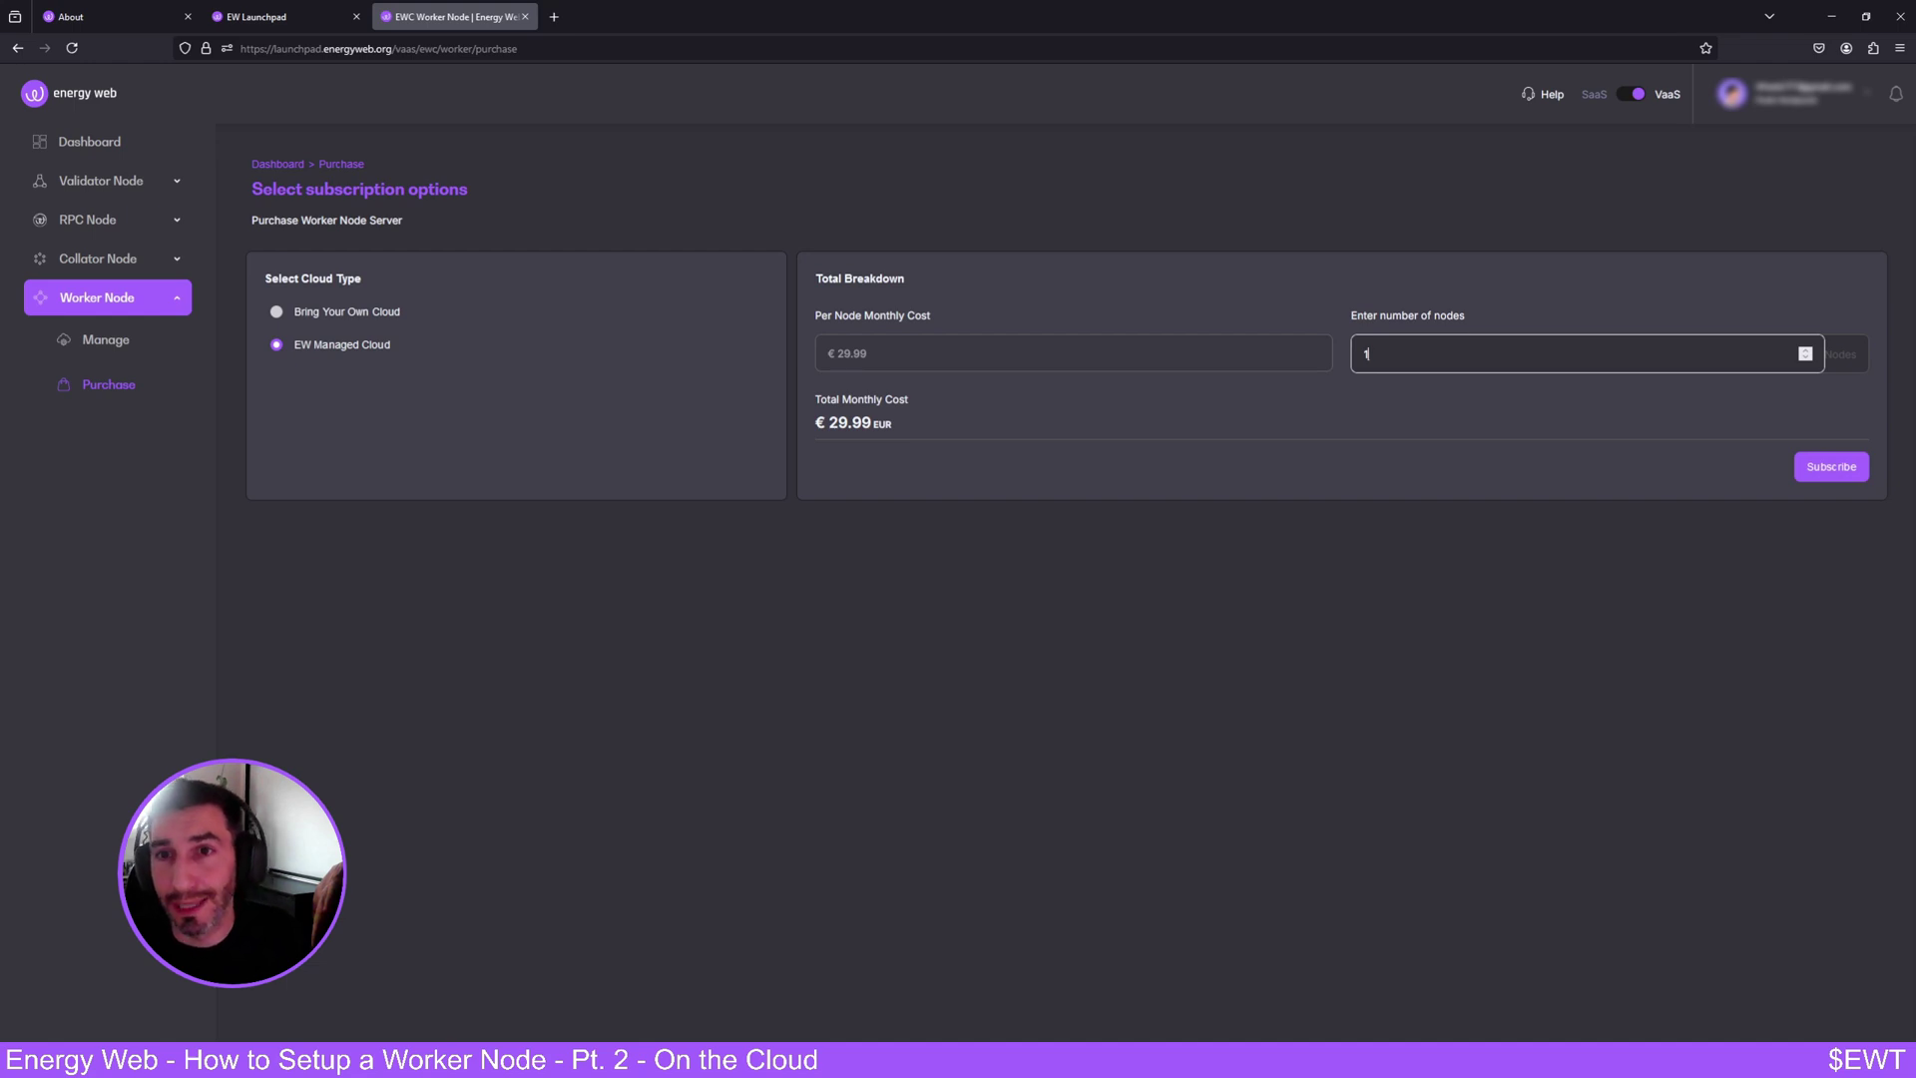
pyautogui.click(1173, 412)
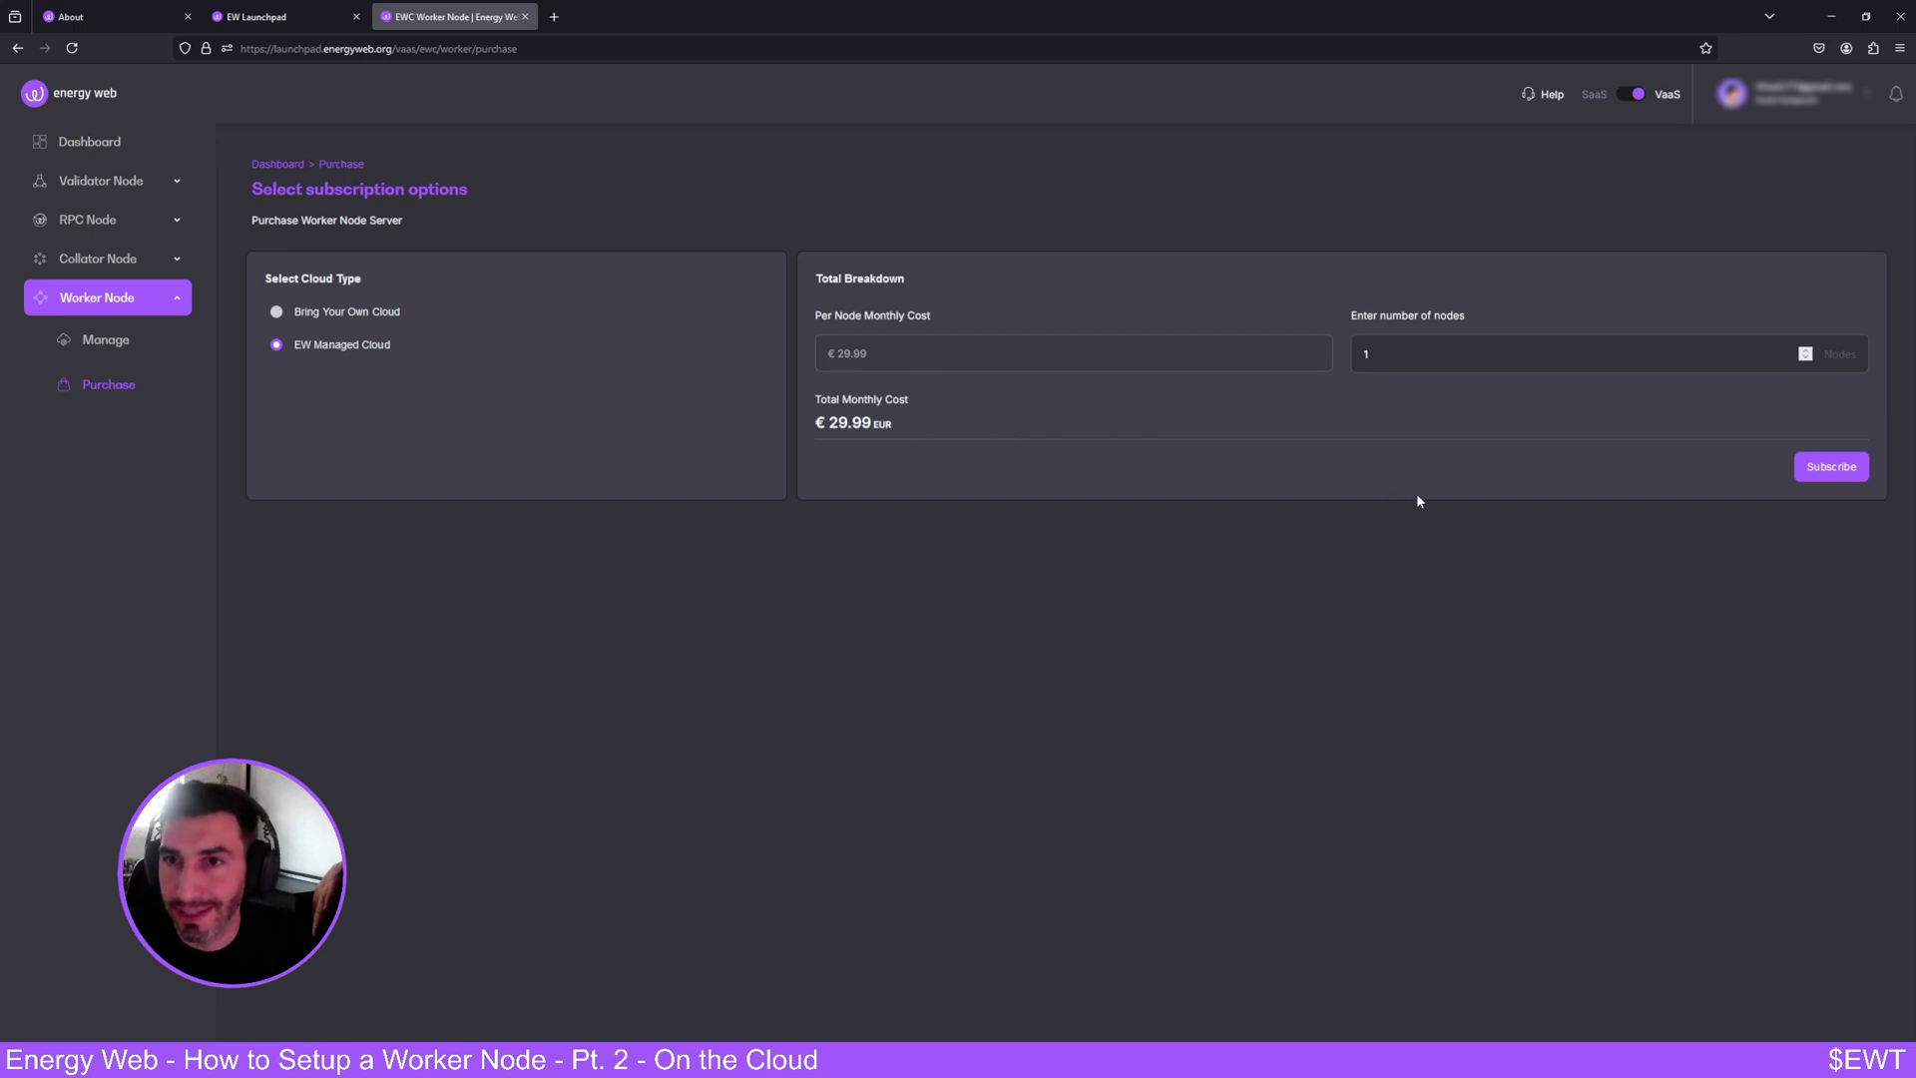
# Subscribe to the worker node through to the payment checkout, and close the checkout page.
pyautogui.click(1840, 467)
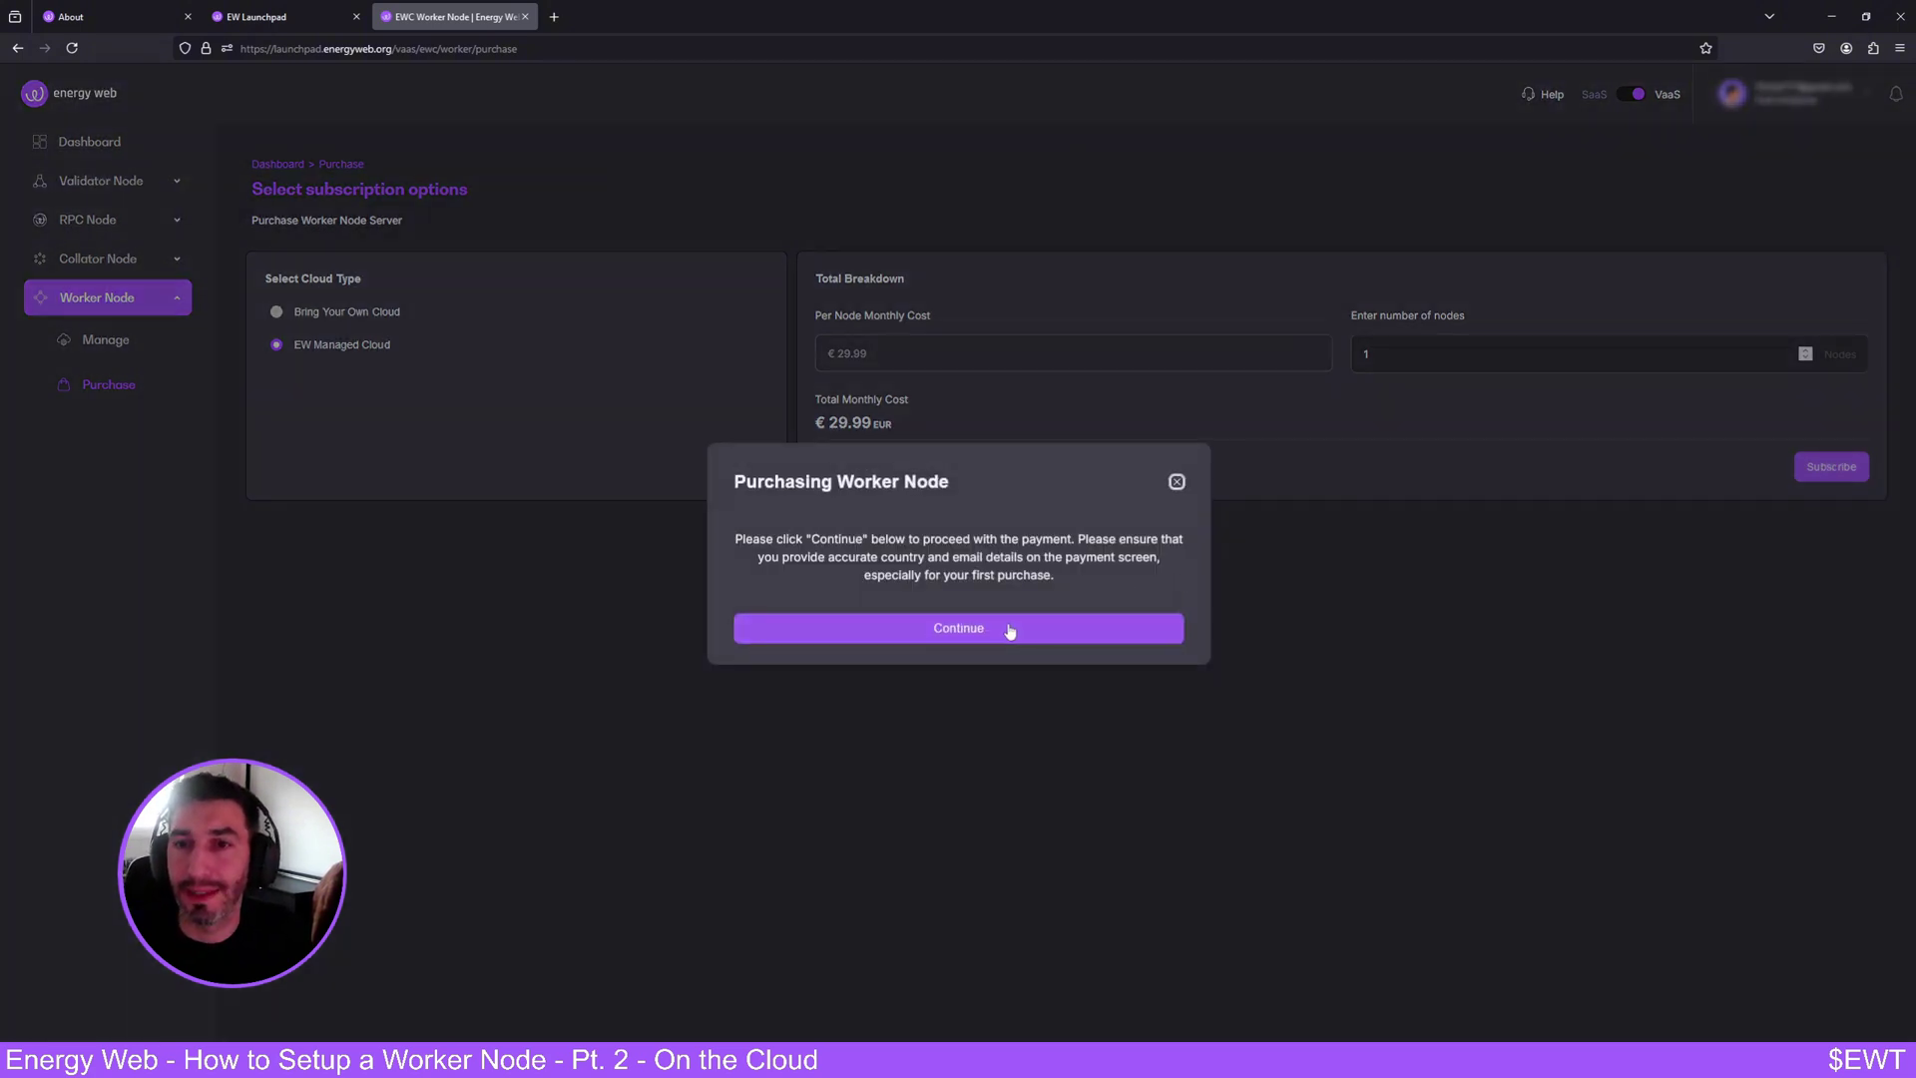
pyautogui.click(1016, 629)
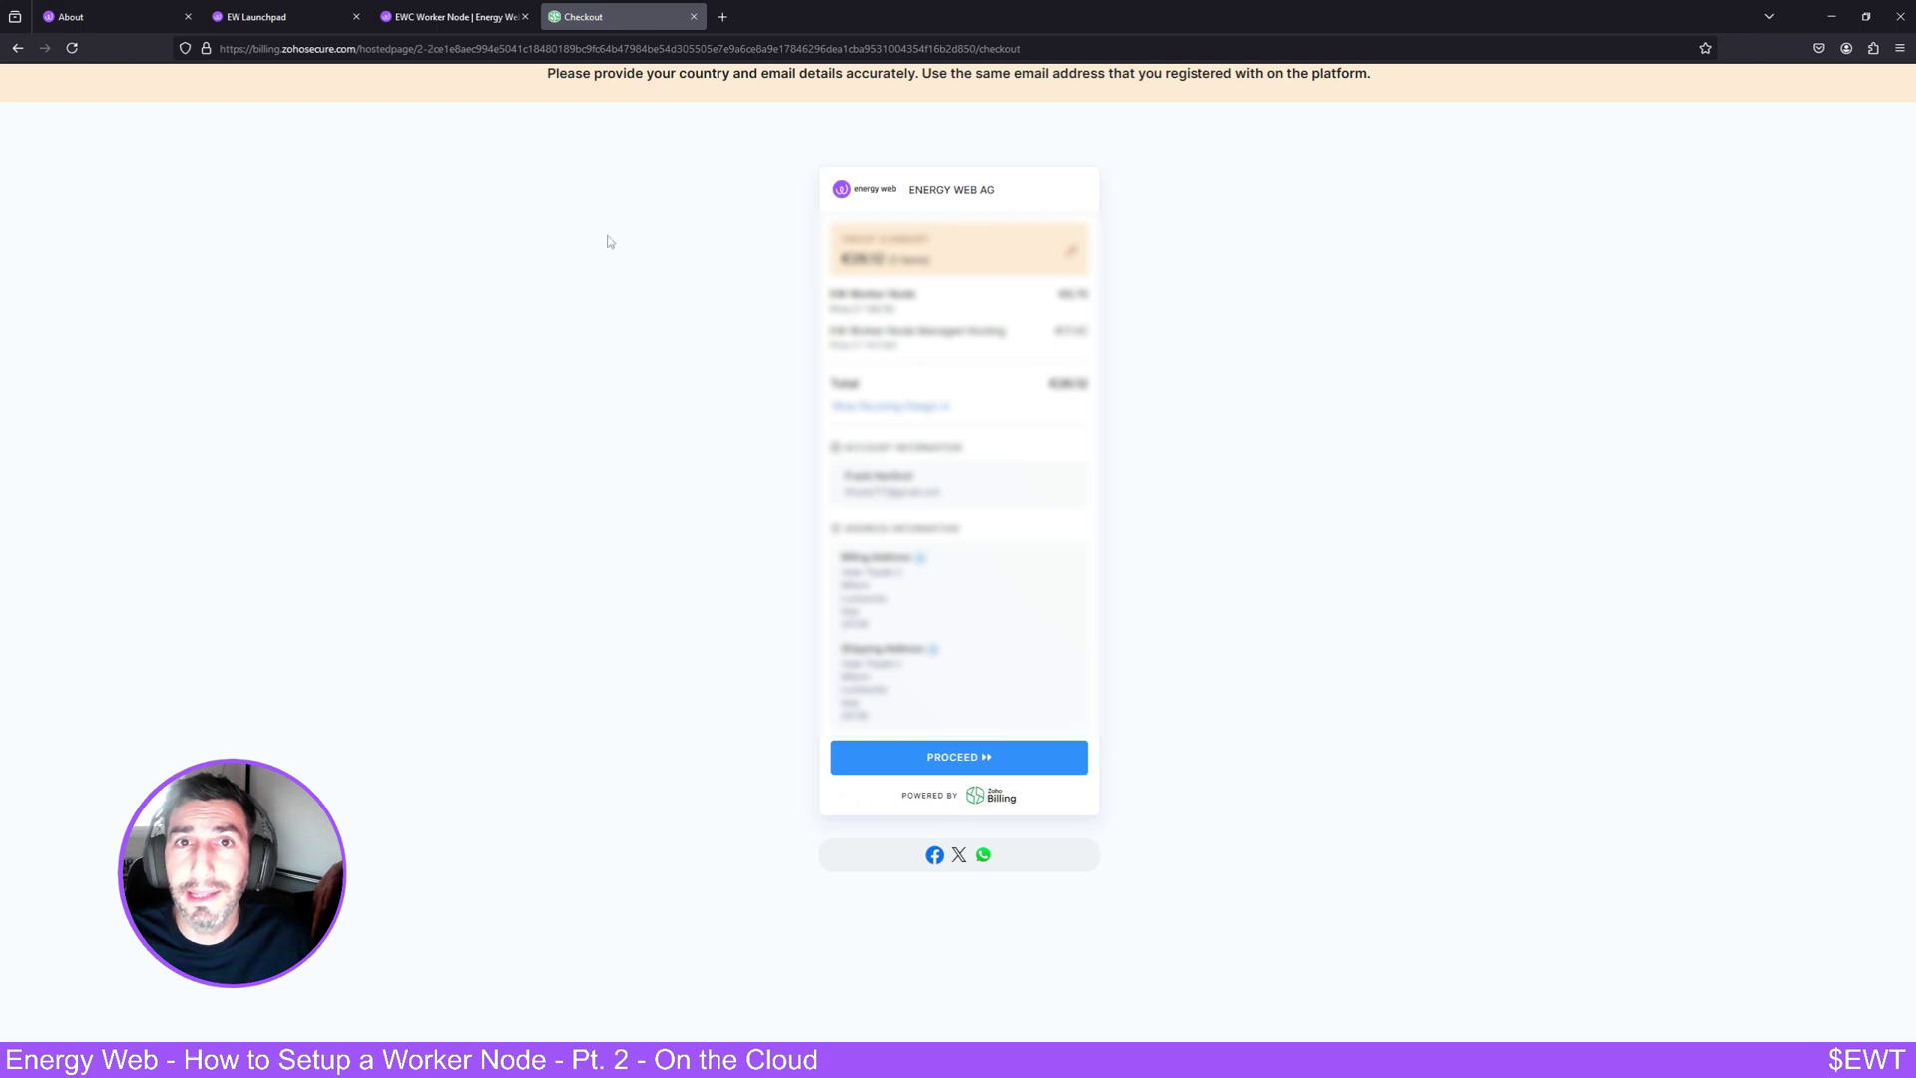
pyautogui.click(693, 17)
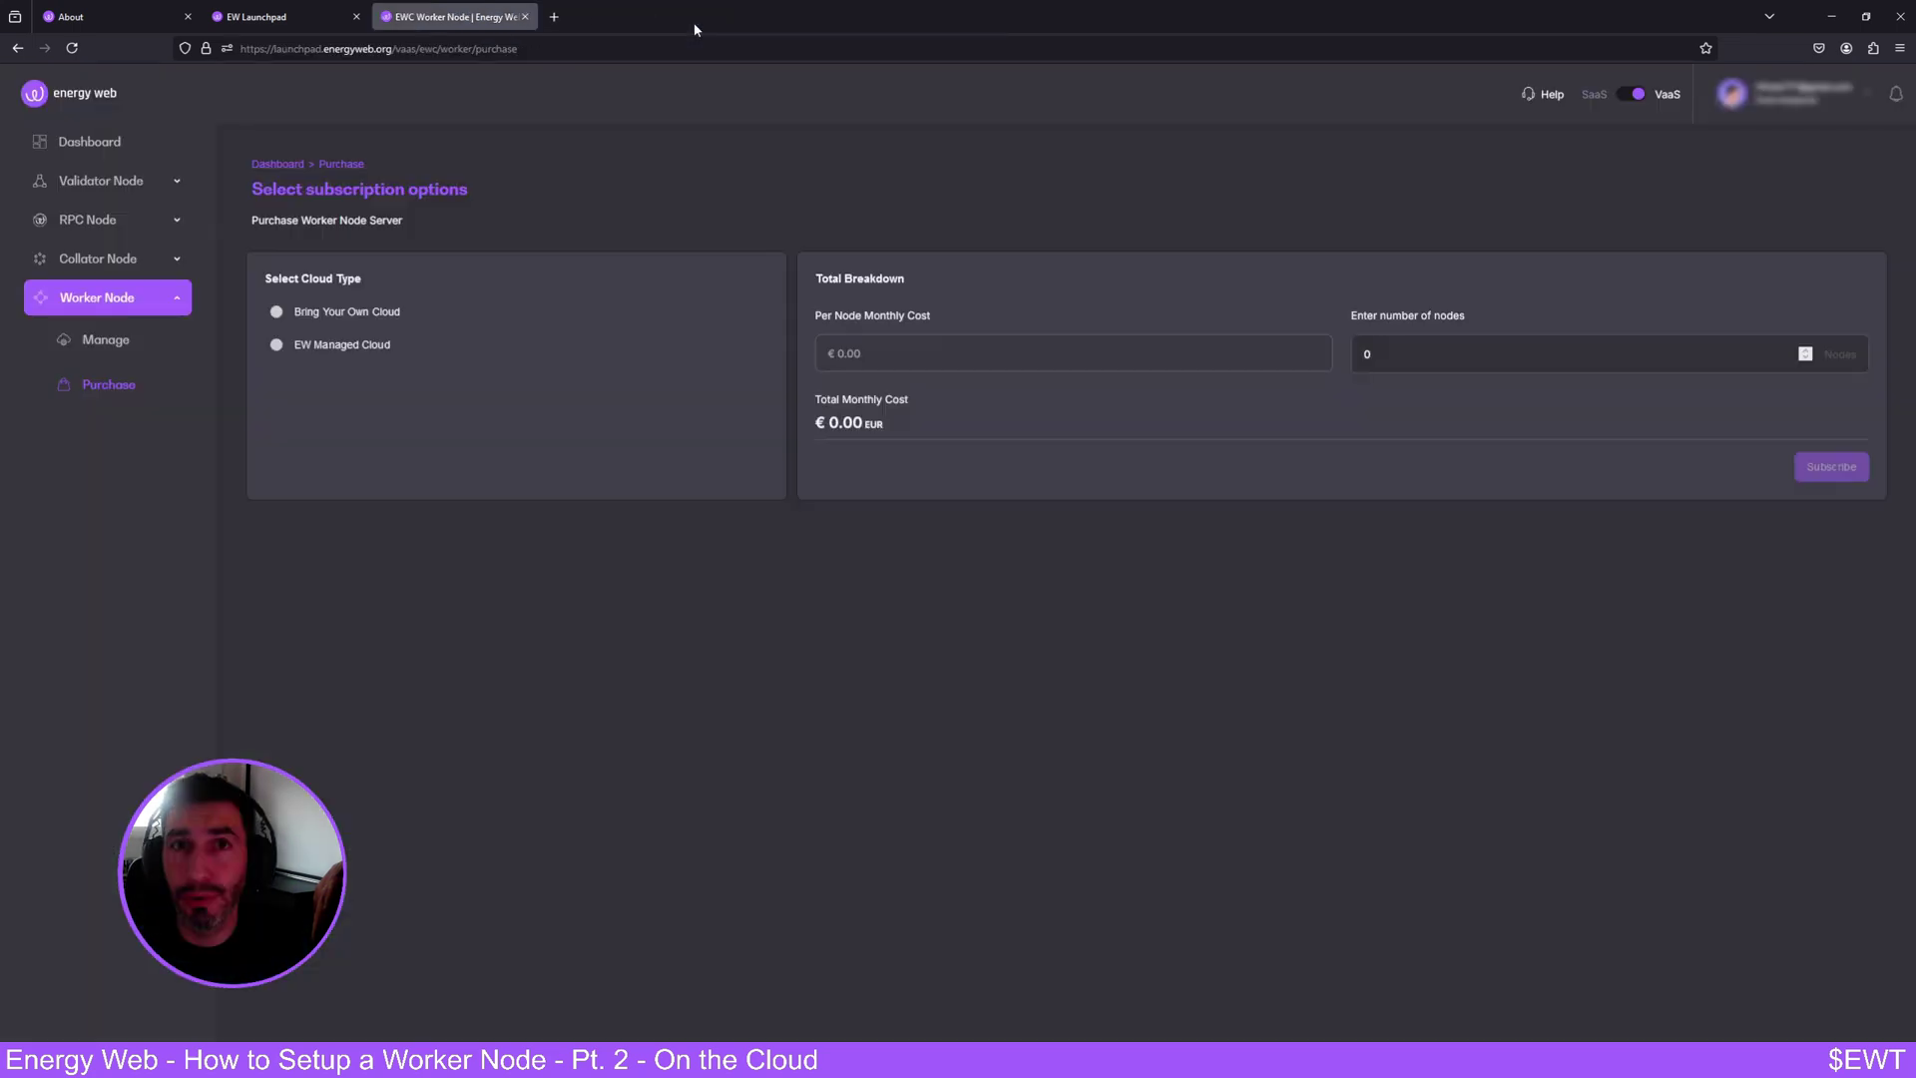
# Start deploying the pending EW Worker Node and name it with the operator's first name followed by "- Cloud".
pyautogui.click(106, 341)
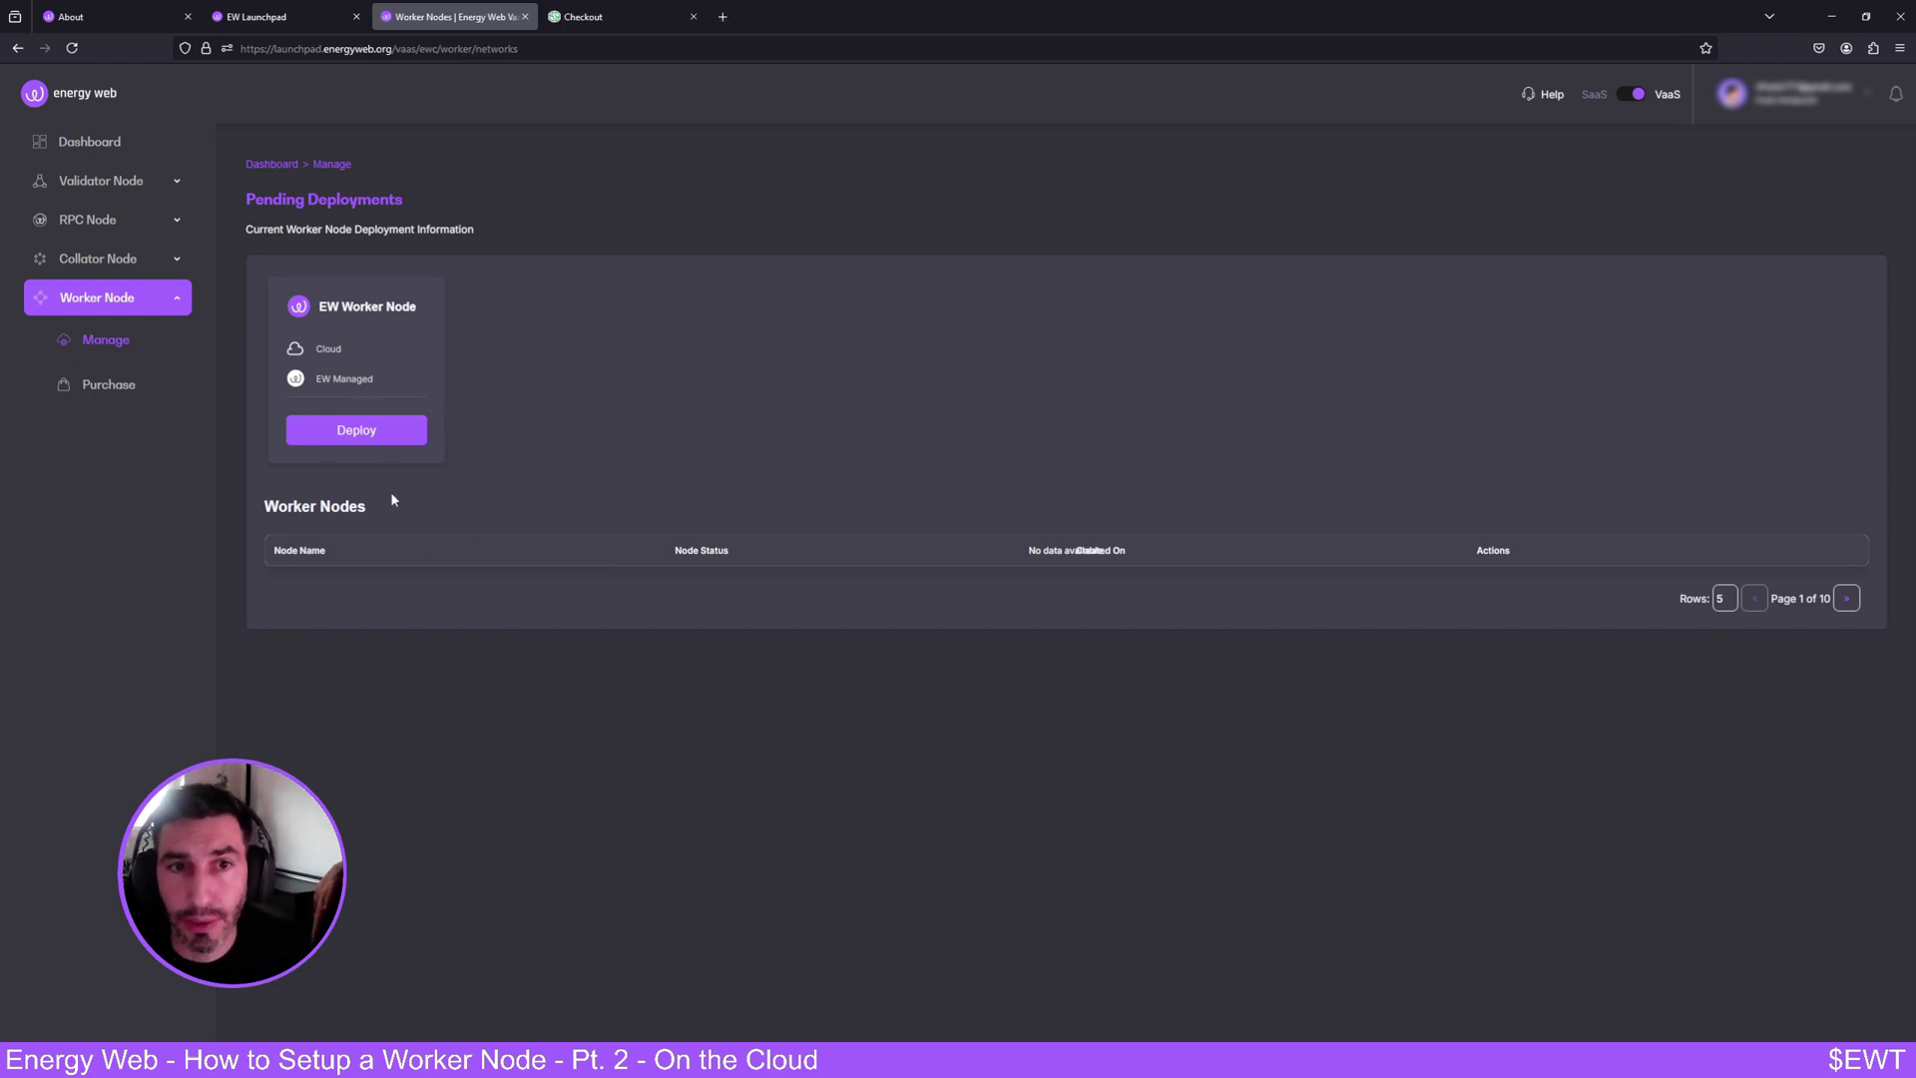
pyautogui.click(388, 429)
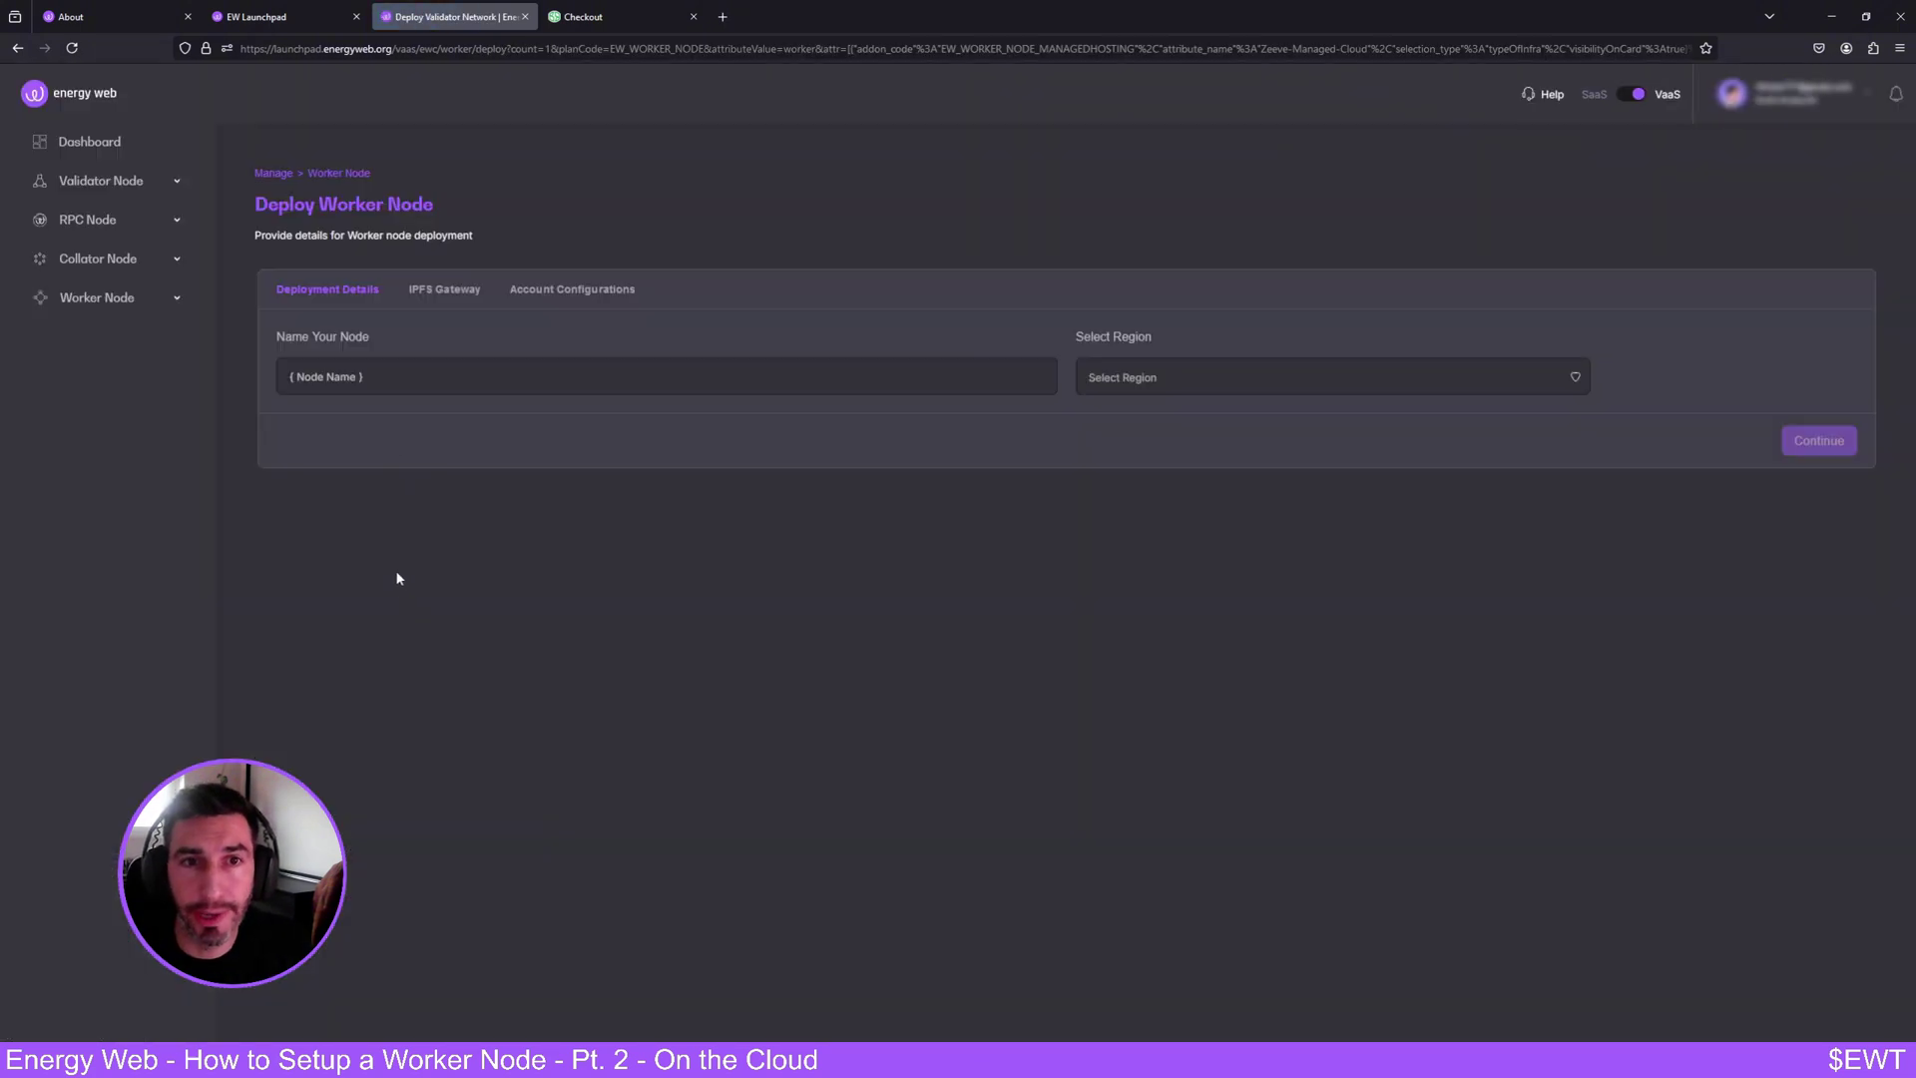
pyautogui.click(334, 367)
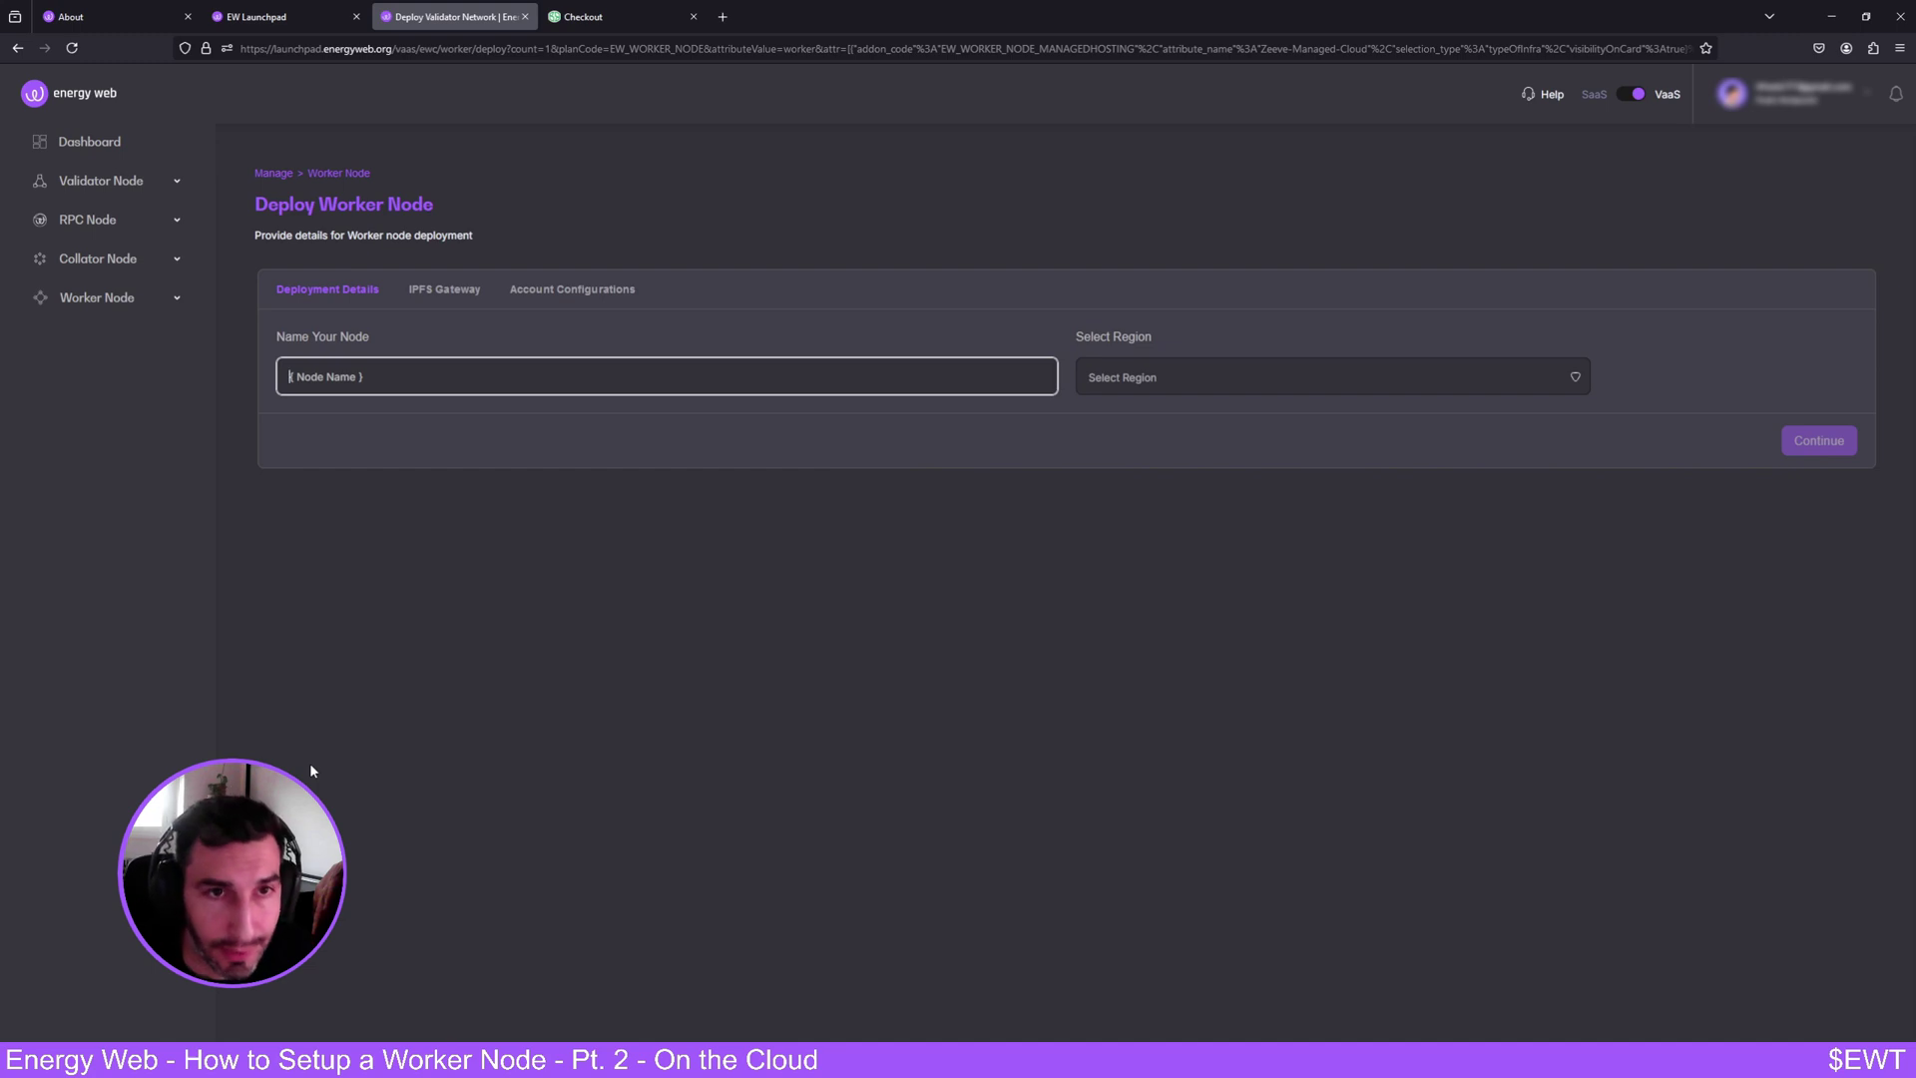
pyautogui.write('Frank - Cloud')
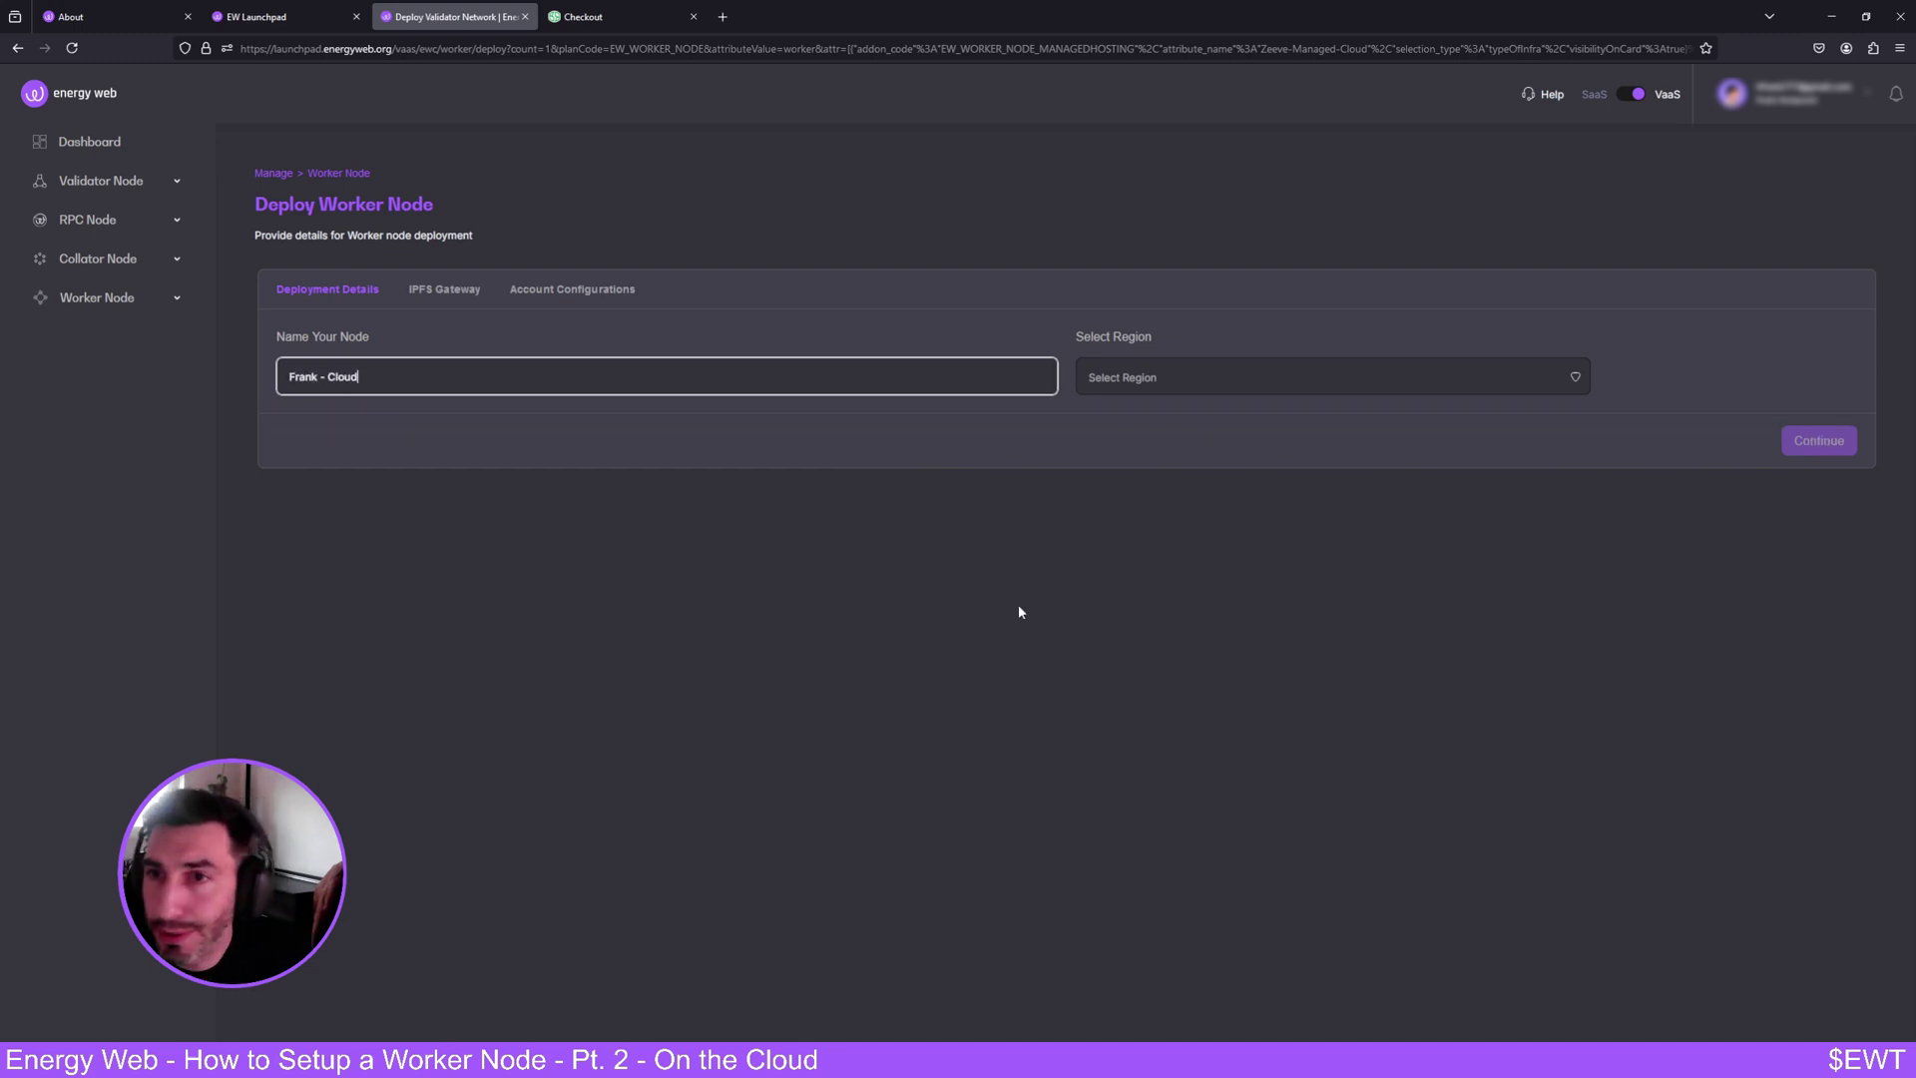
# Set the deployment region to London, UK(eu-west) and choose the Public IPFS gateway.
pyautogui.click(1201, 384)
pyautogui.scroll(-5, 1228, 454)
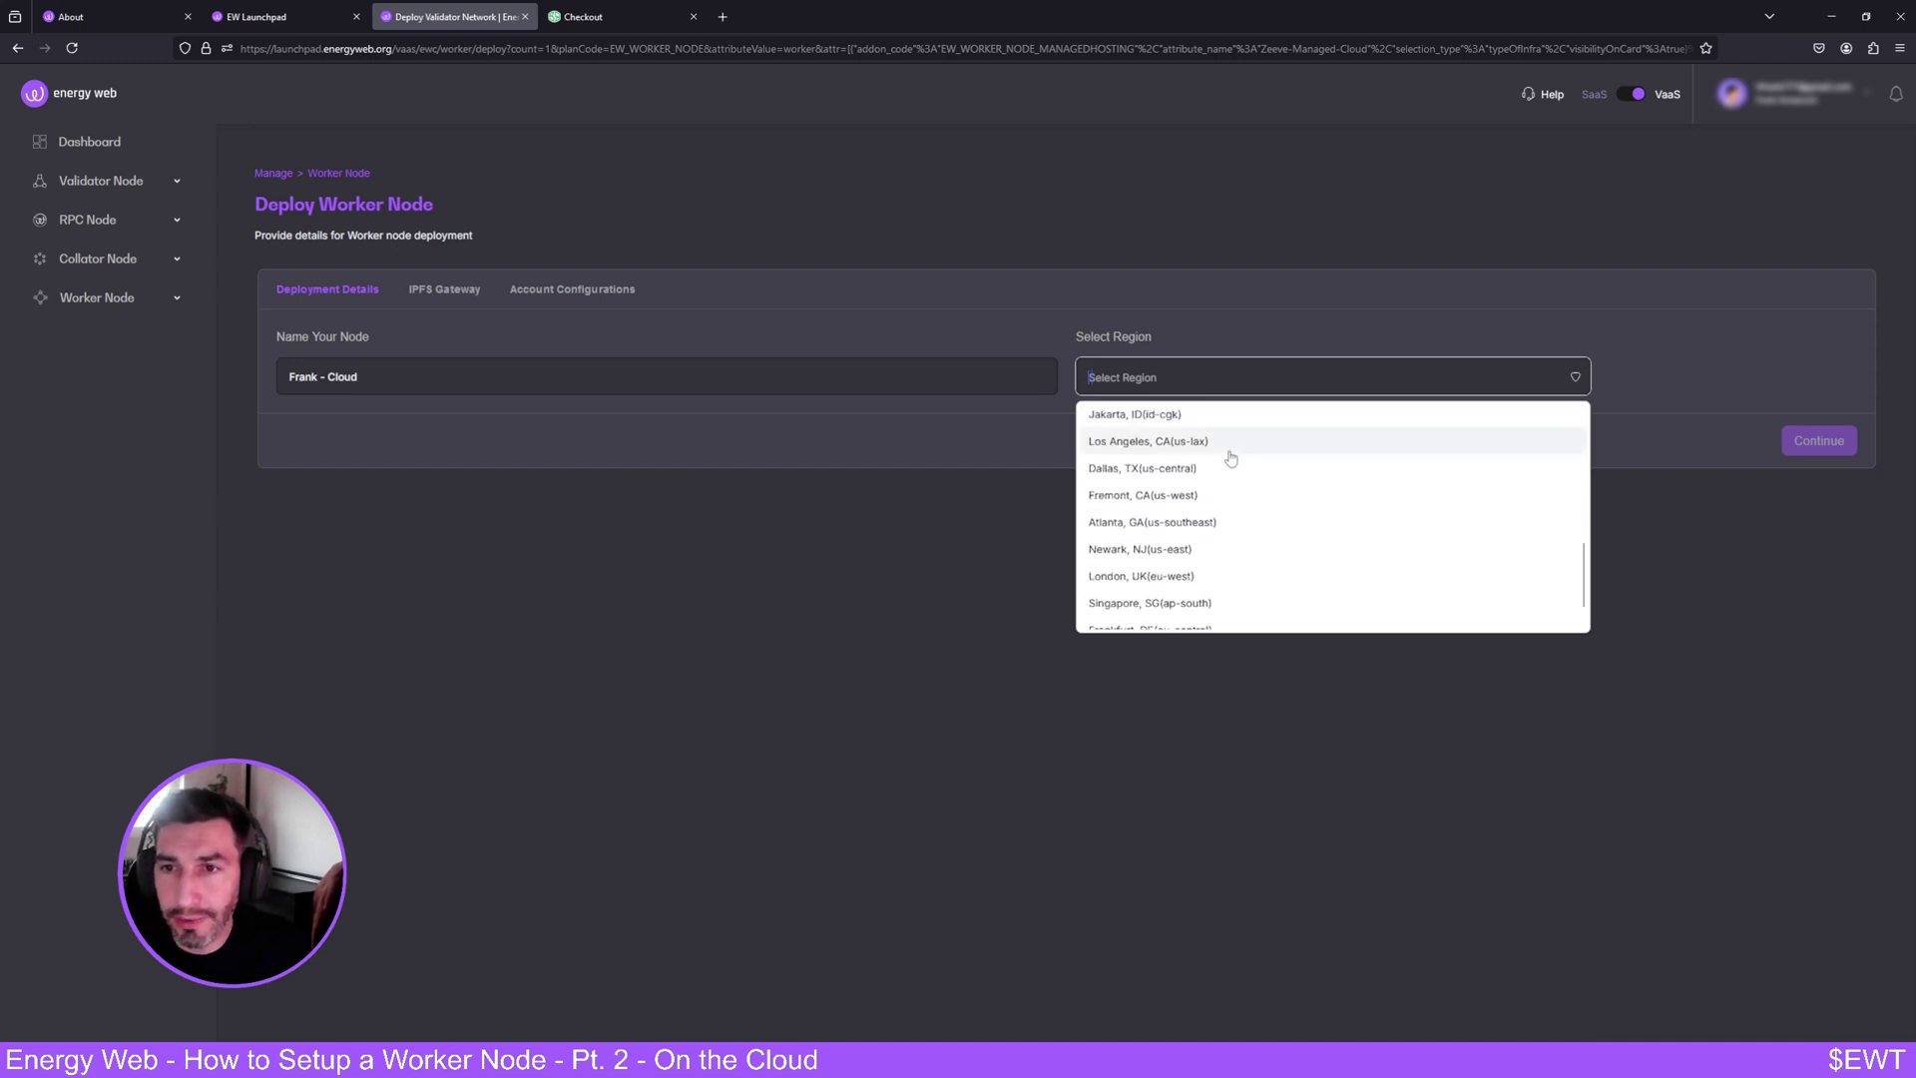
pyautogui.scroll(3, 1262, 481)
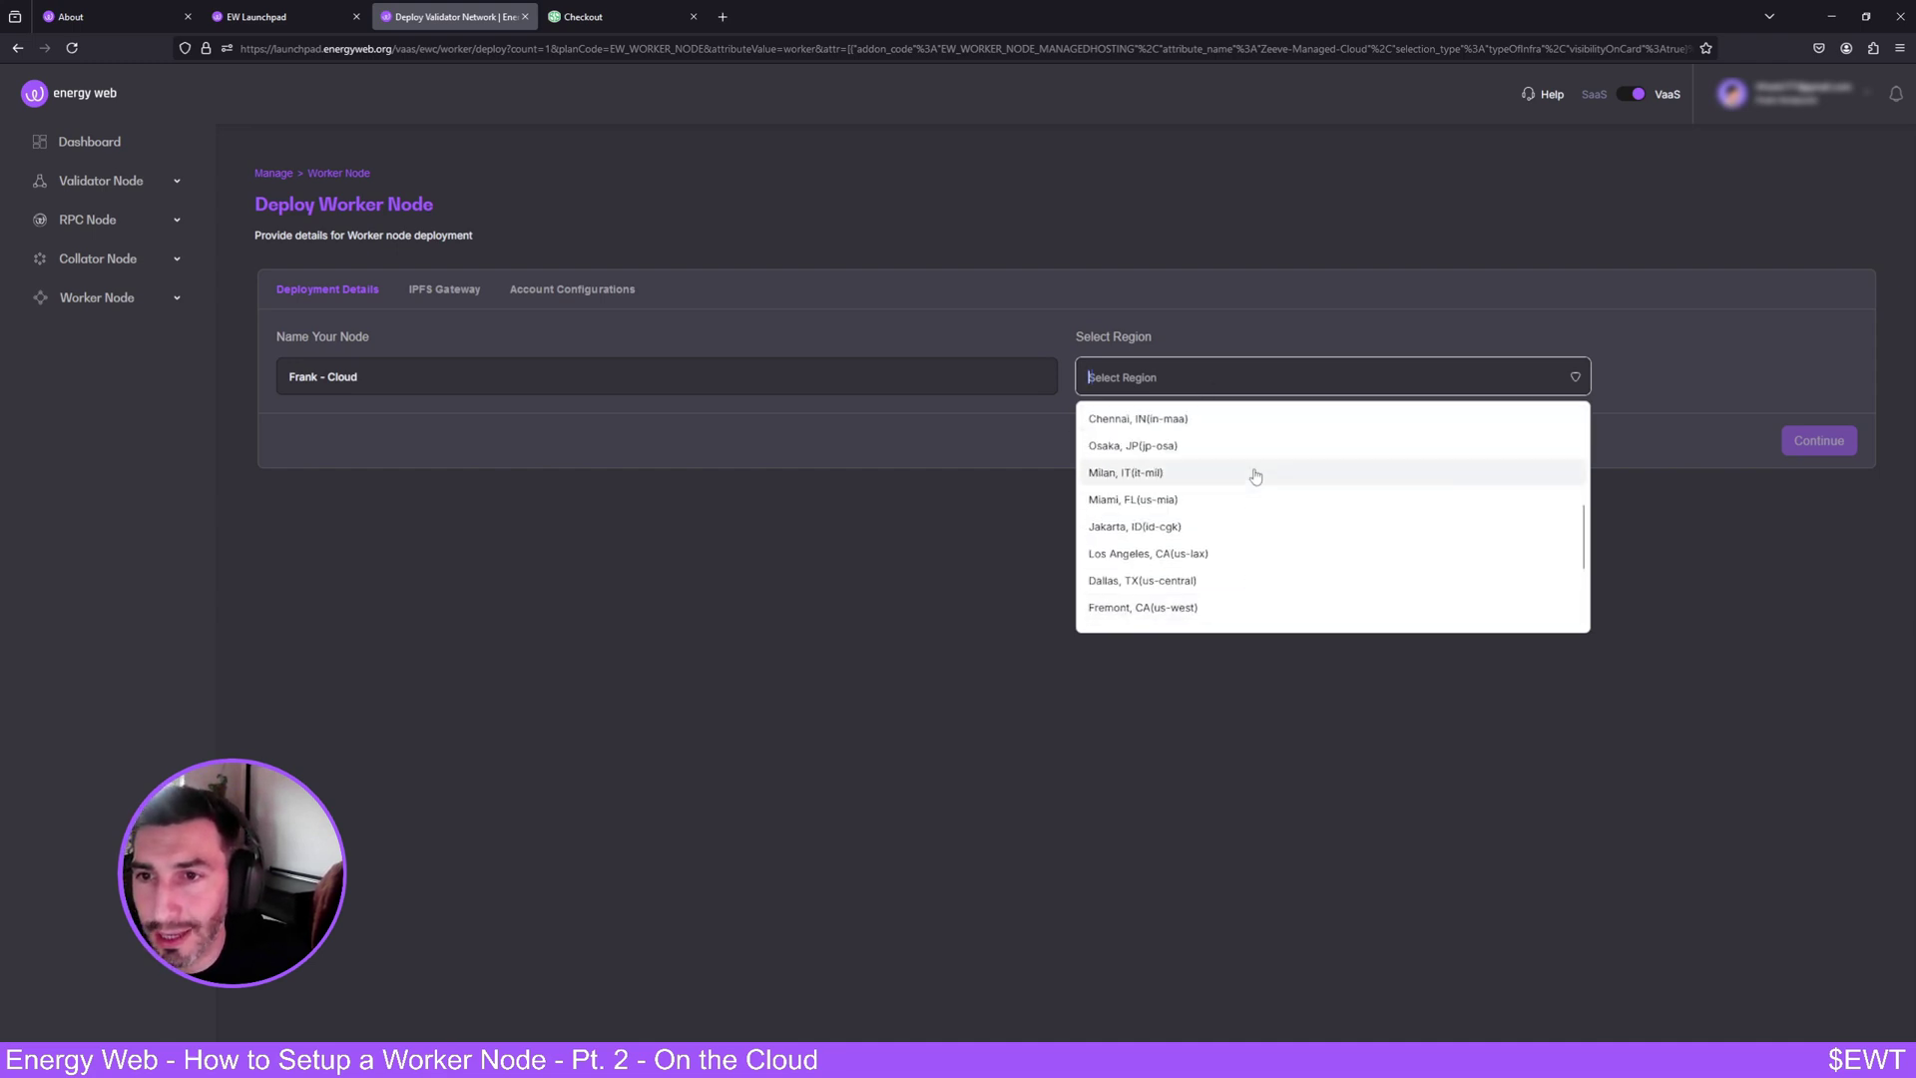
pyautogui.scroll(-3, 1245, 479)
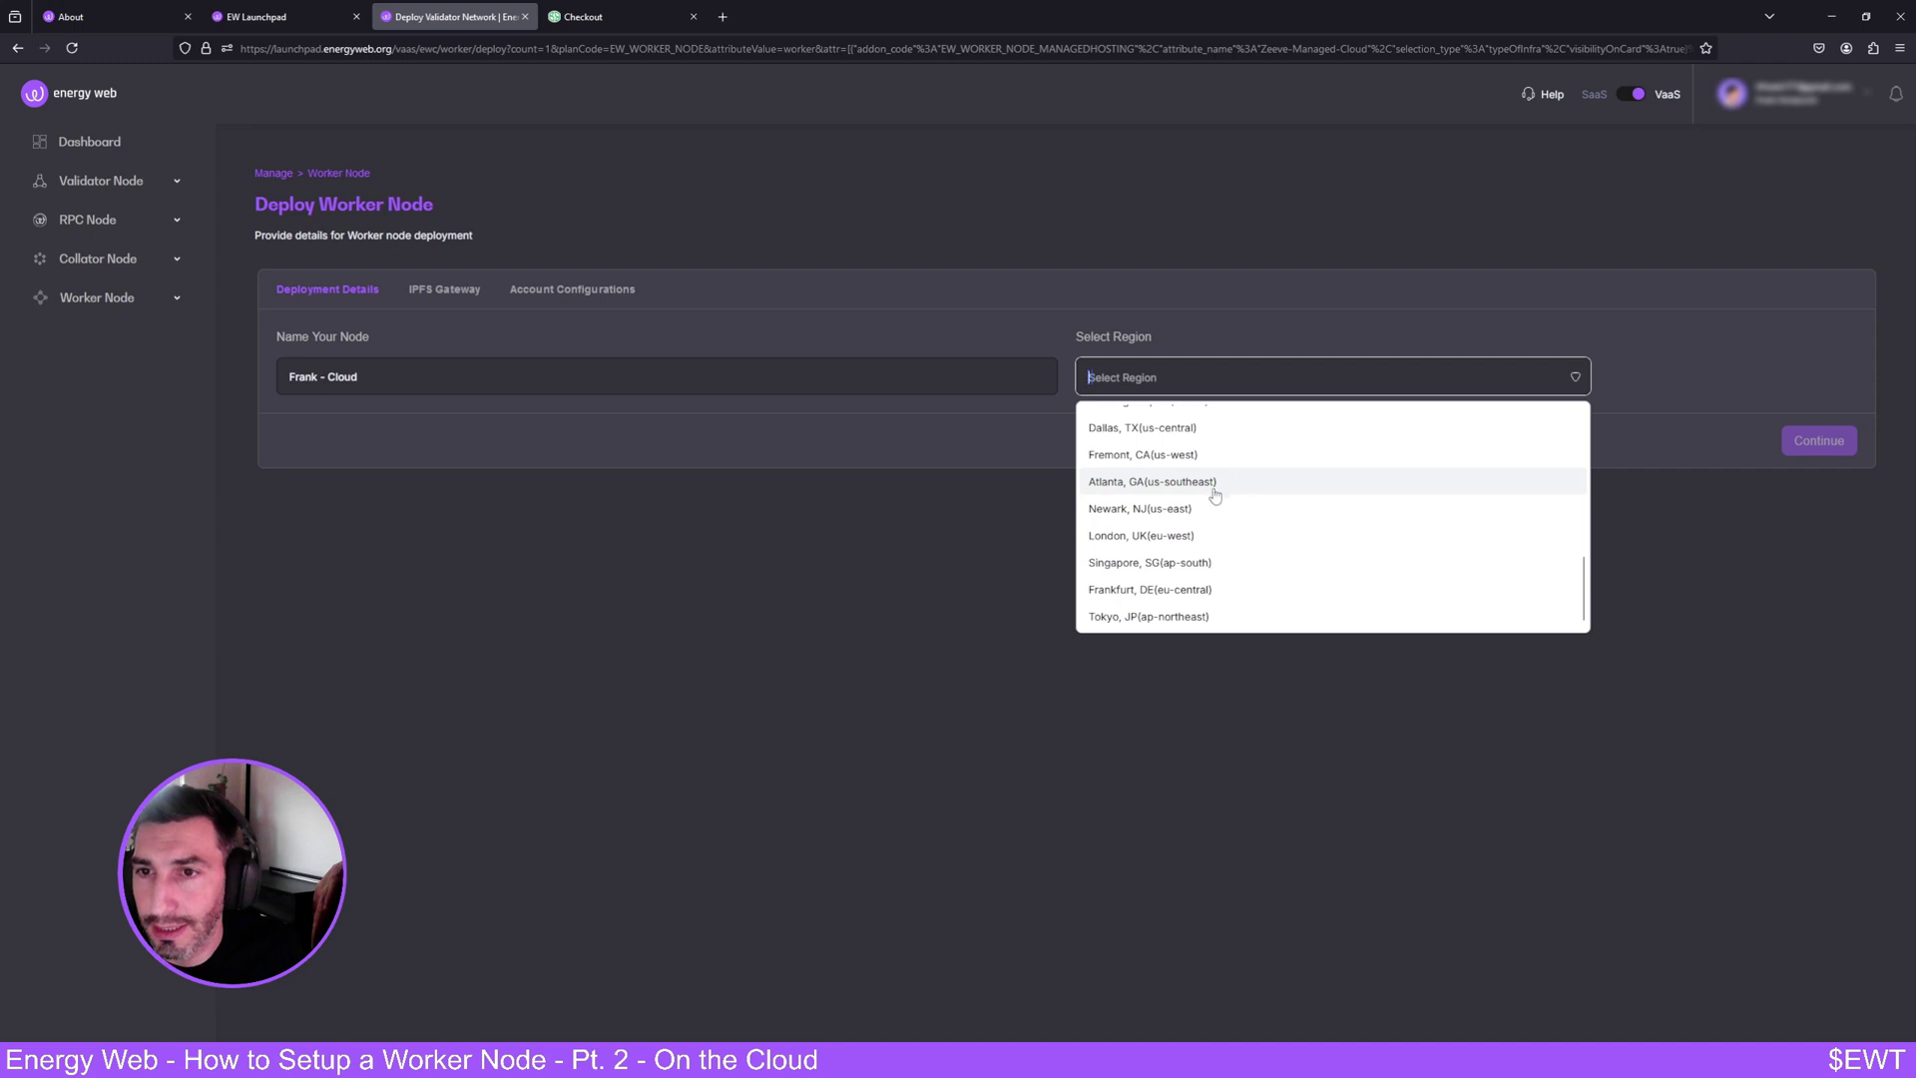
pyautogui.click(1188, 534)
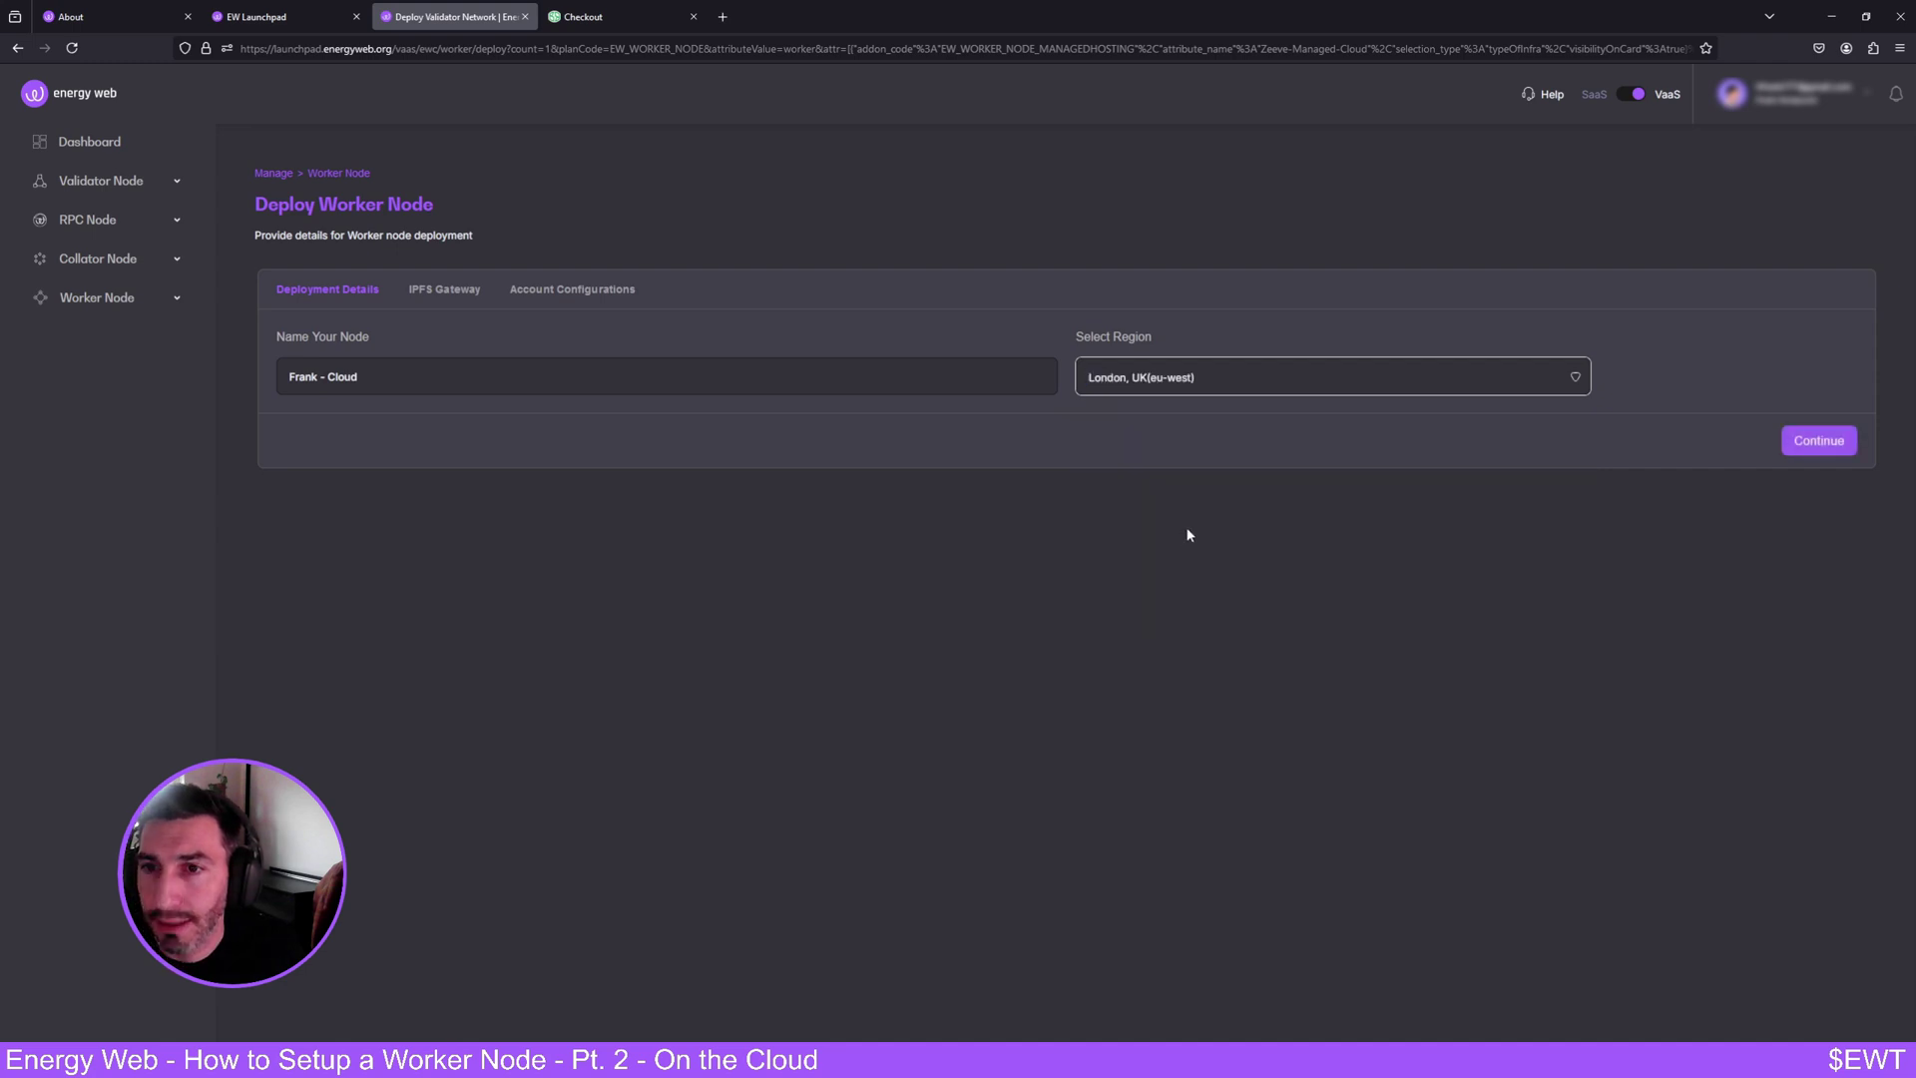
pyautogui.click(1818, 441)
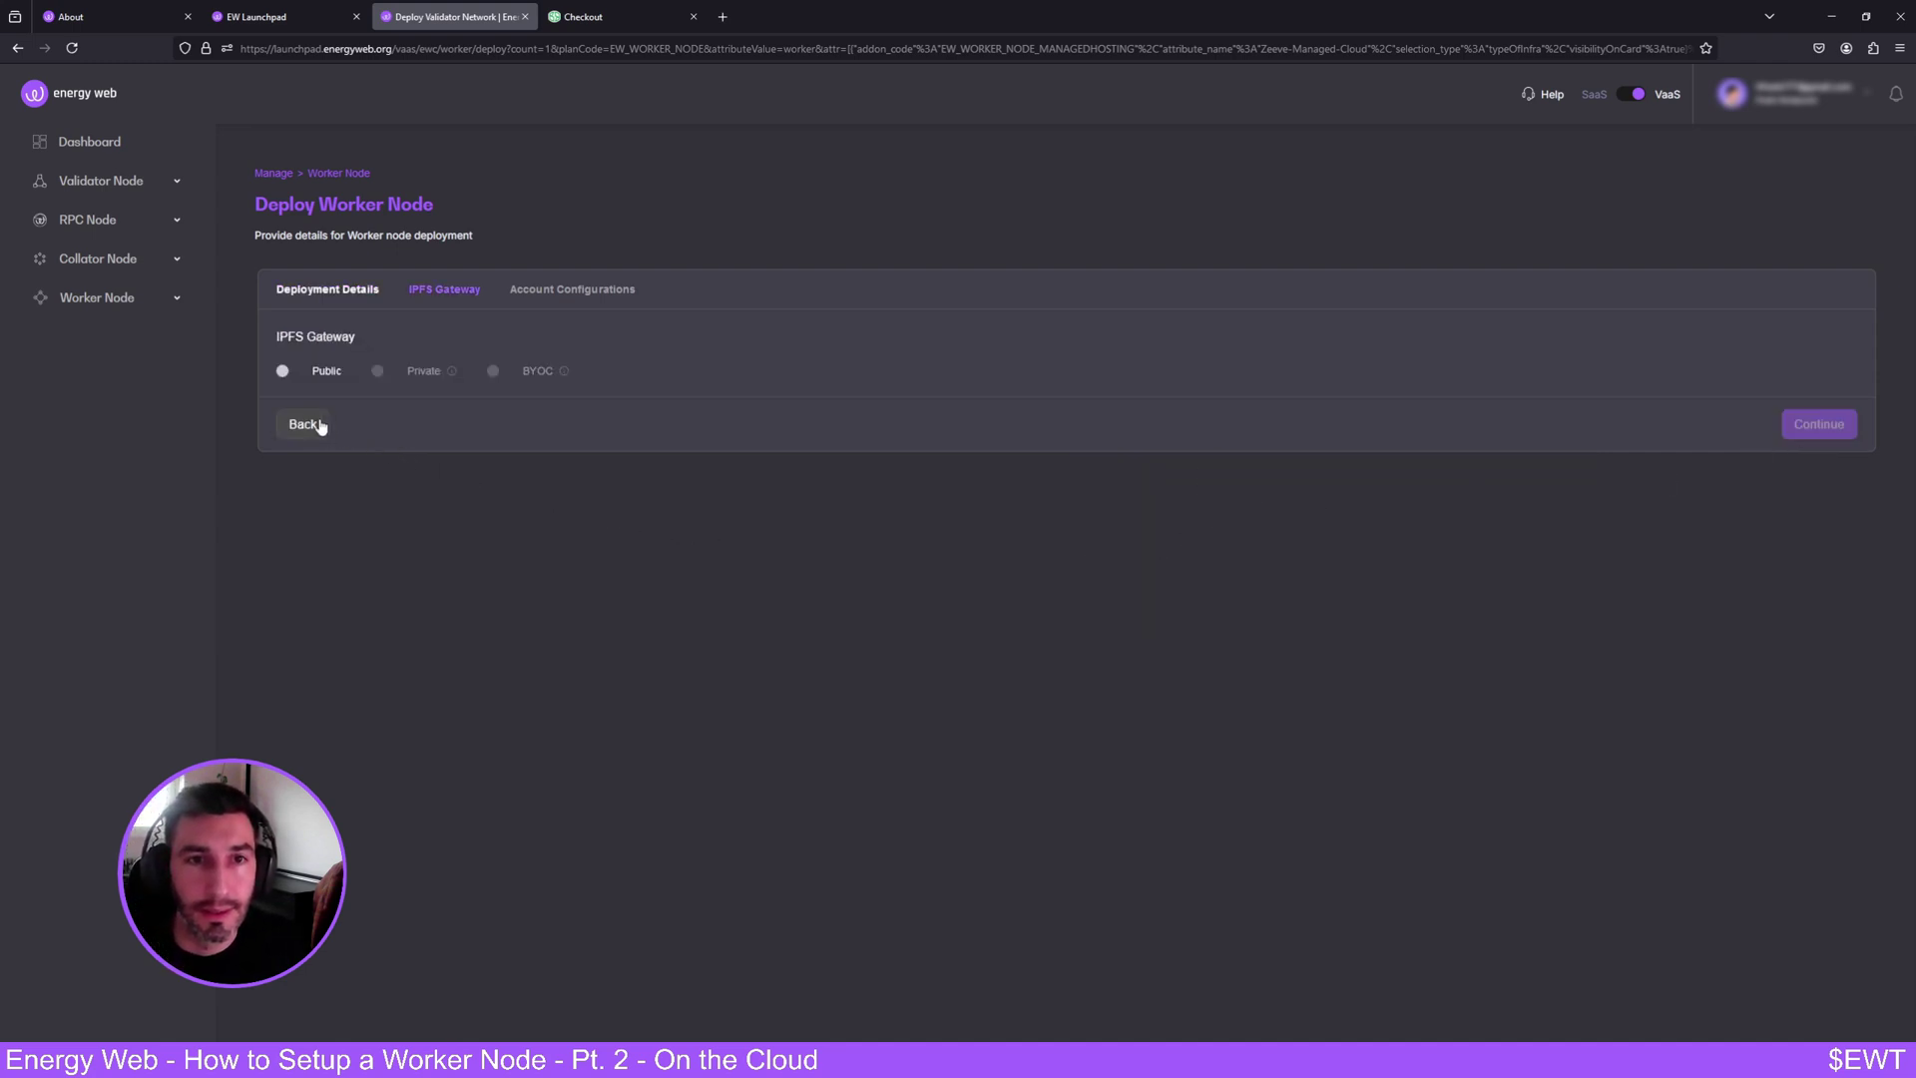
pyautogui.click(288, 373)
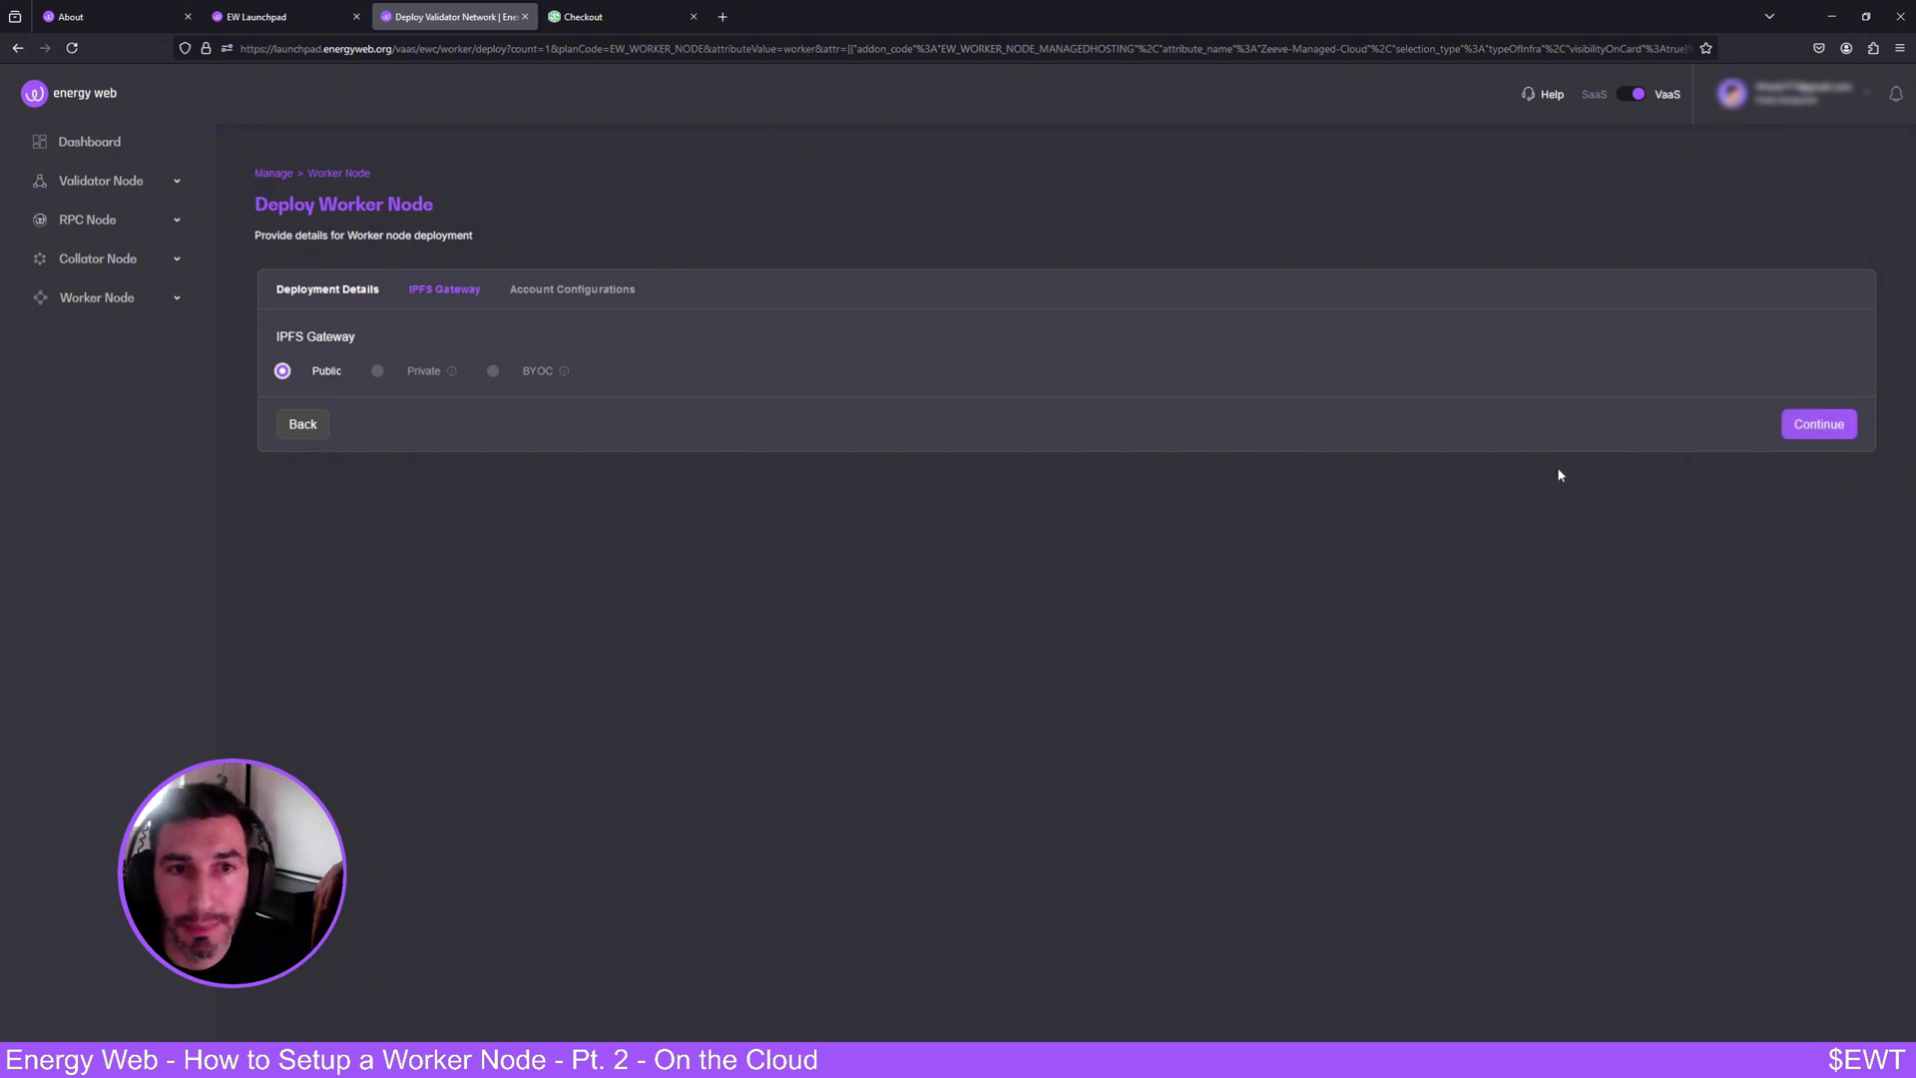
pyautogui.click(1810, 430)
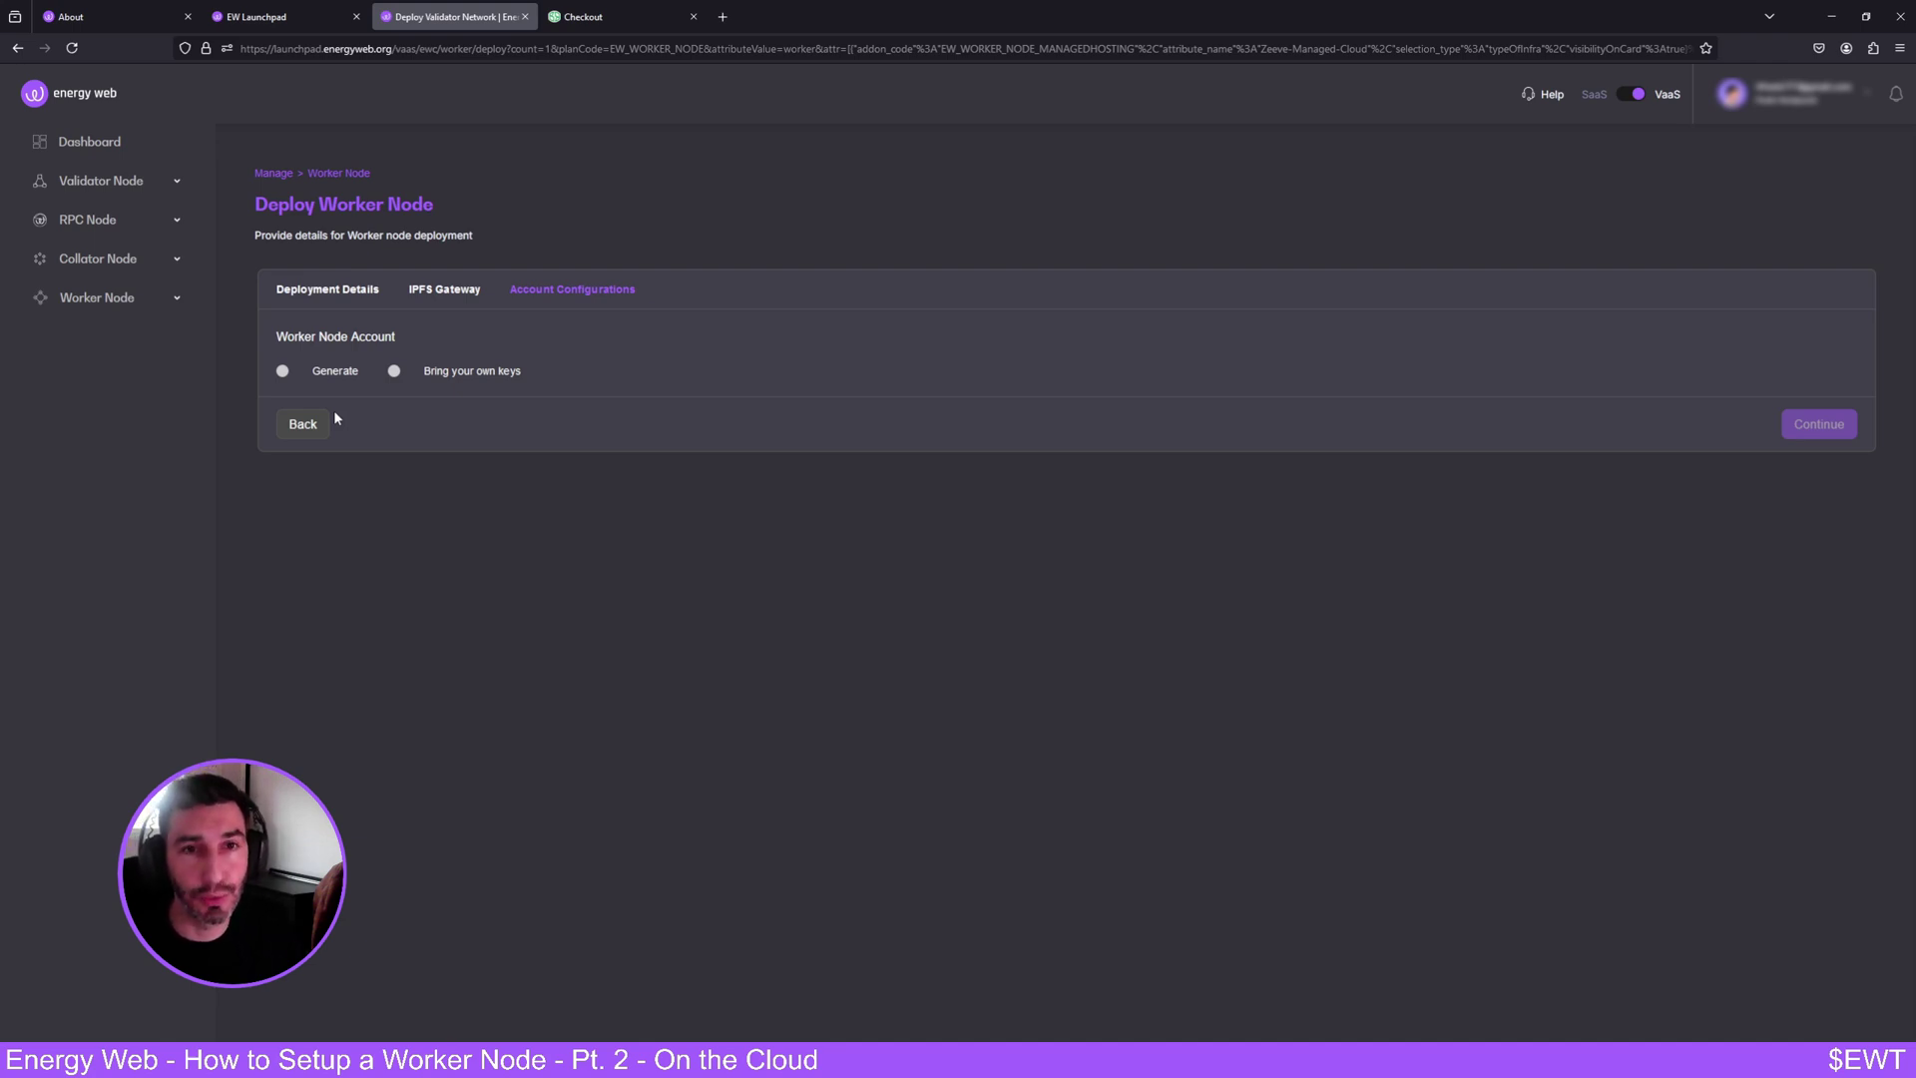
# Configure the worker node account to bring your own keys, enter the seed phrase, and confirm the deployment.
pyautogui.click(336, 371)
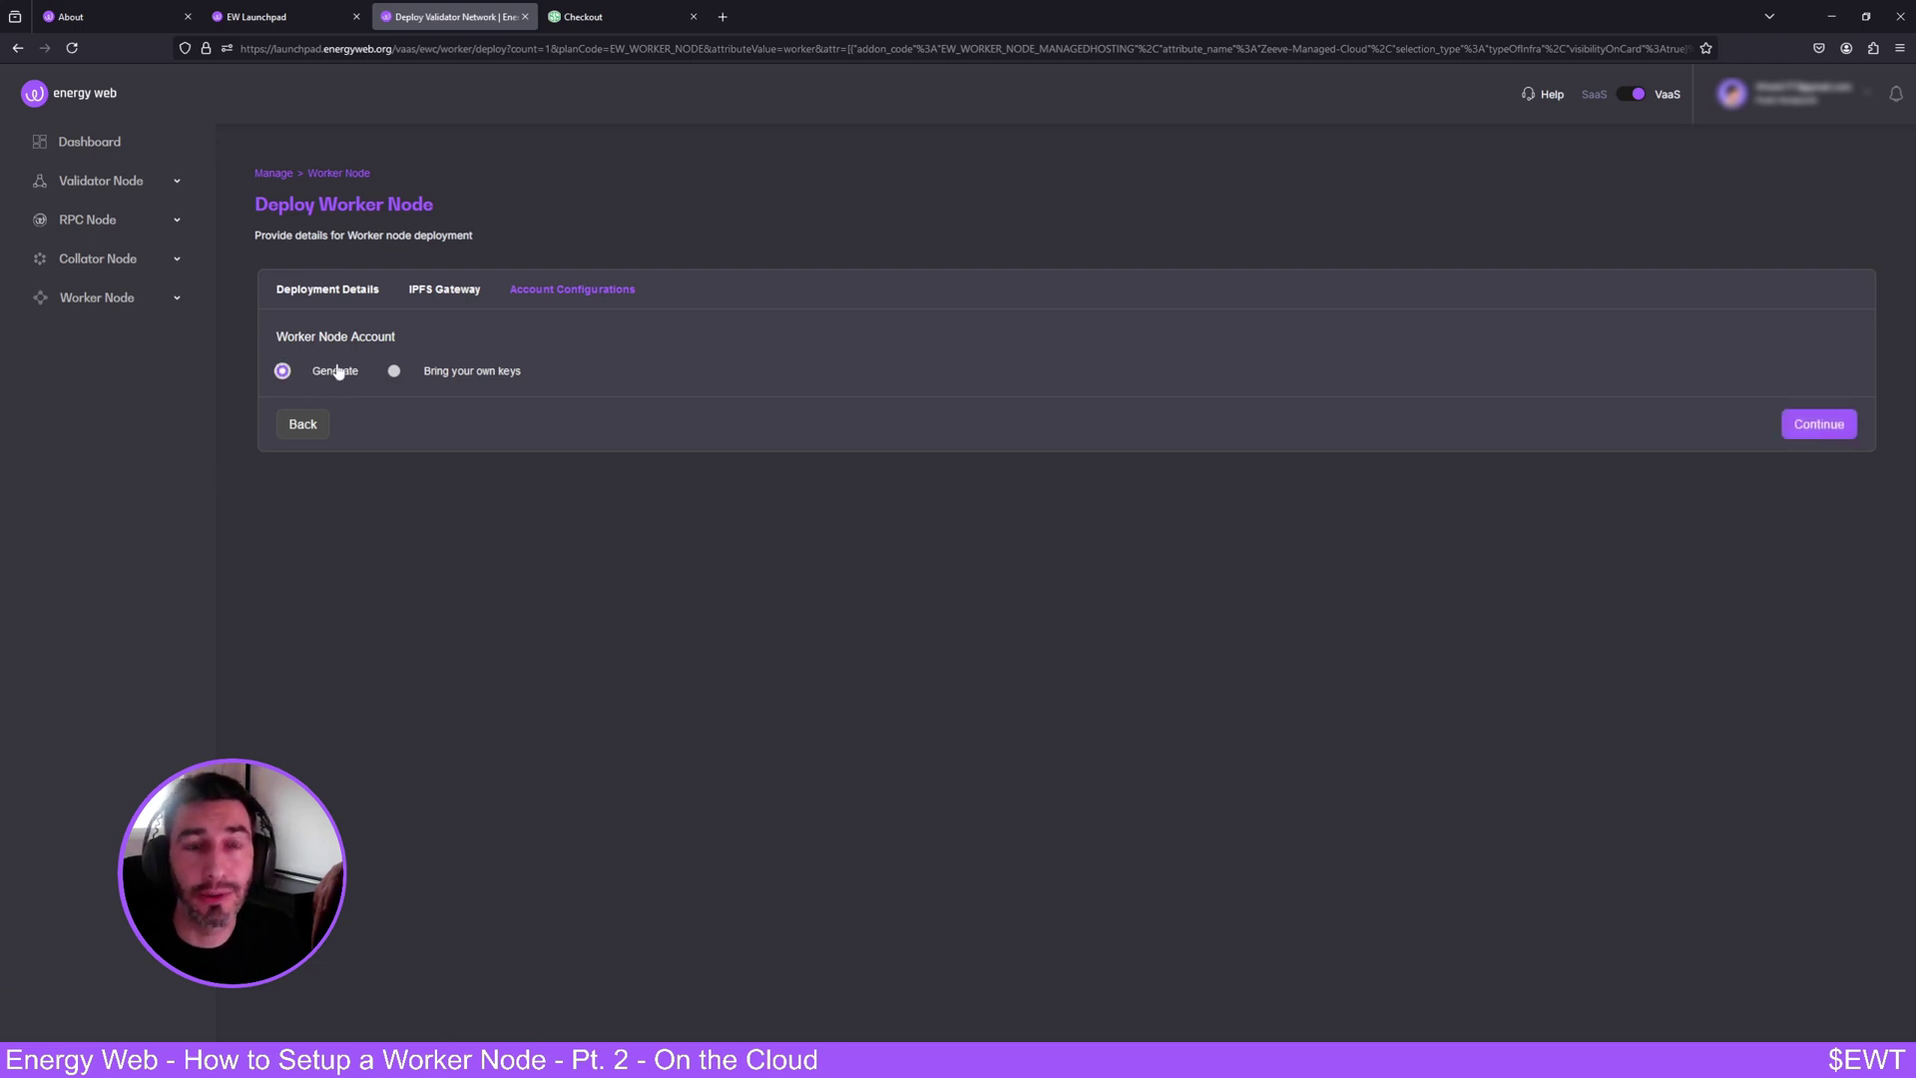
pyautogui.click(395, 371)
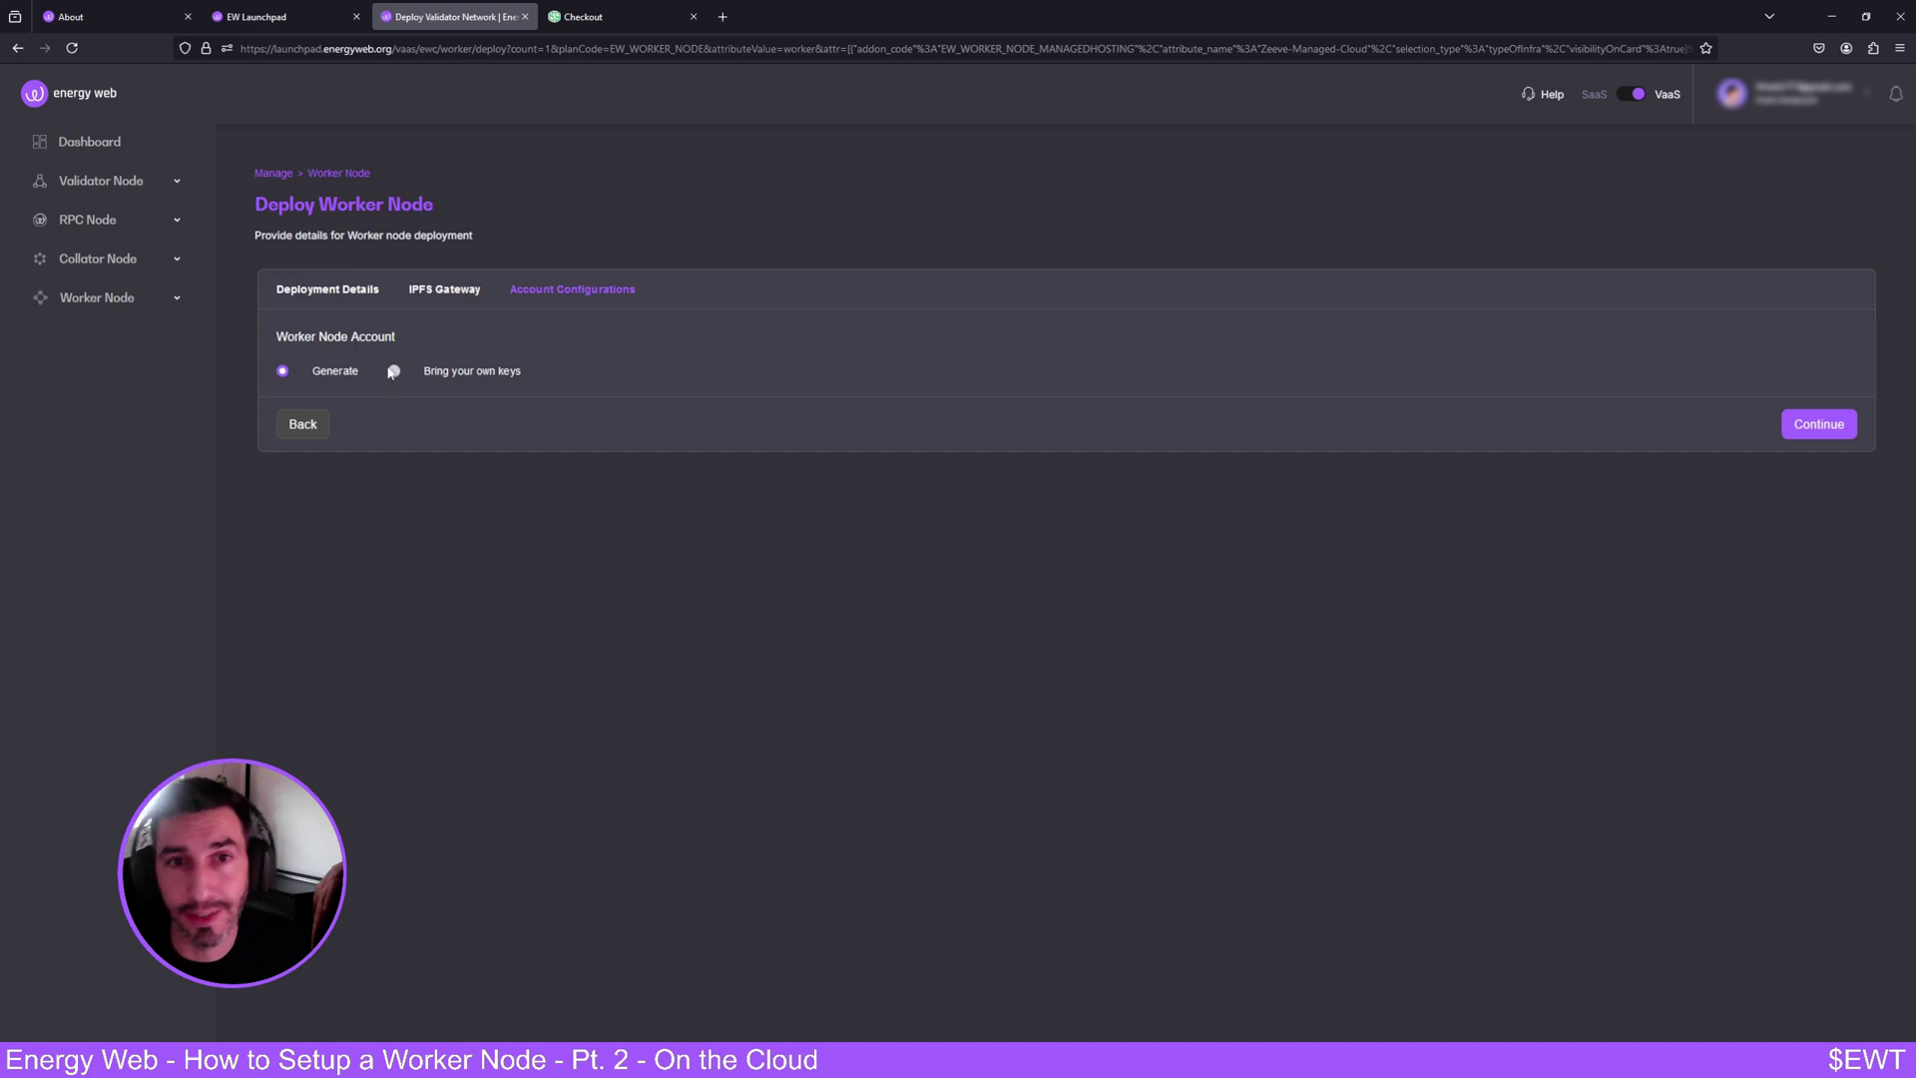
pyautogui.click(420, 440)
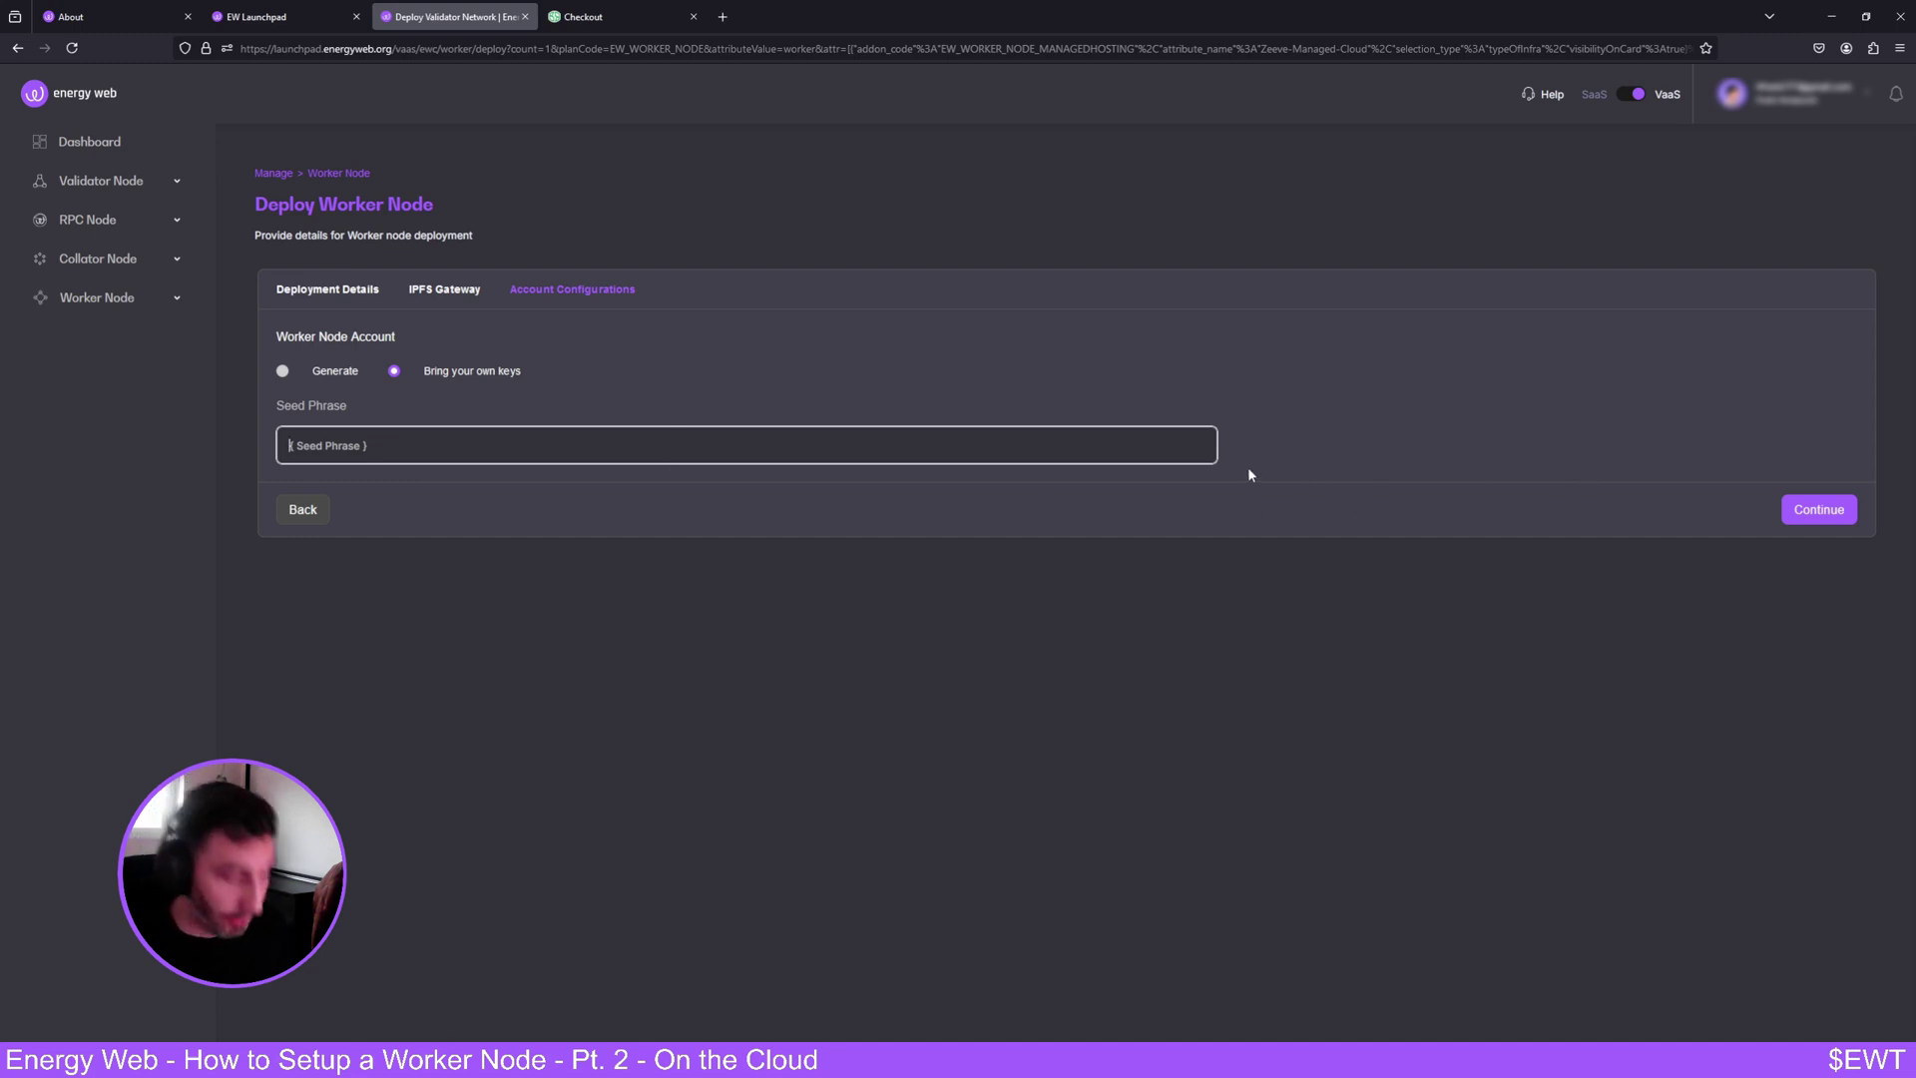
pyautogui.hotkey('ctrl', 'v')
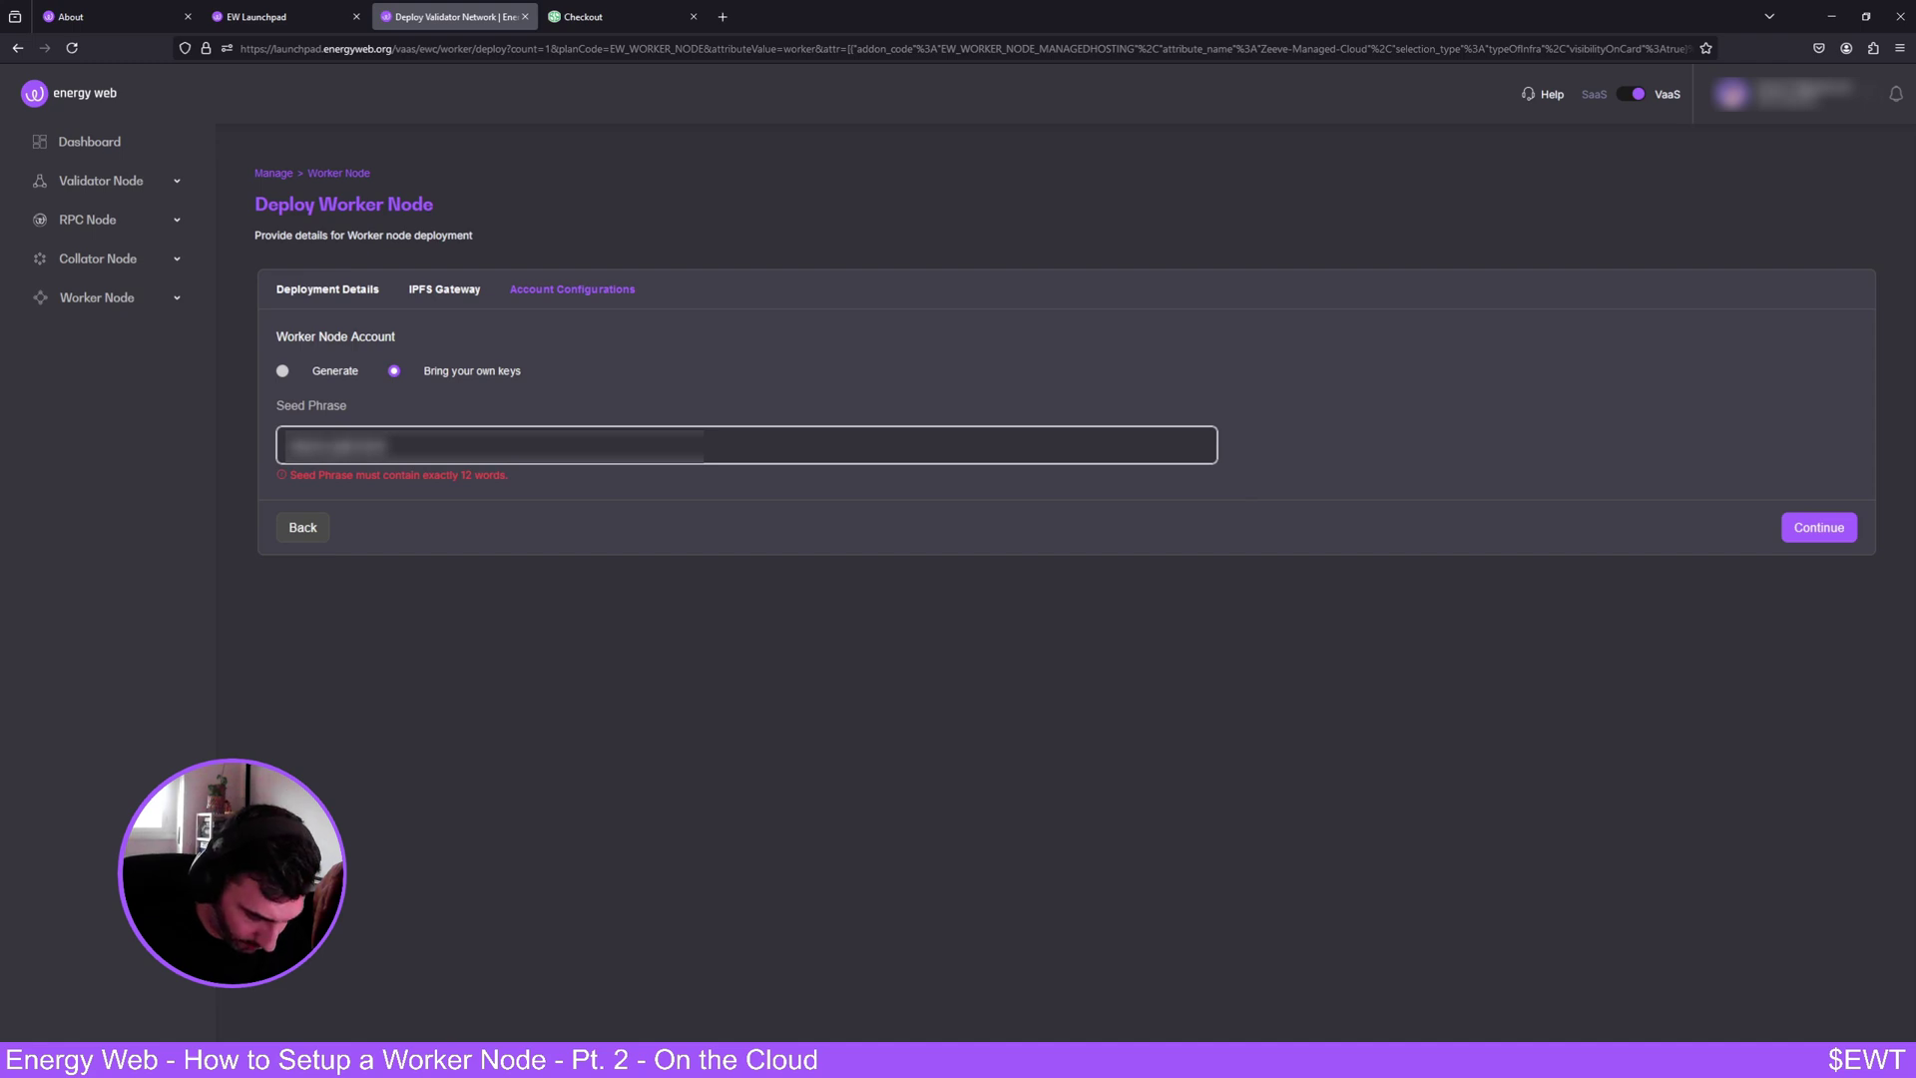
pyautogui.write('unreadable blurred seed words')
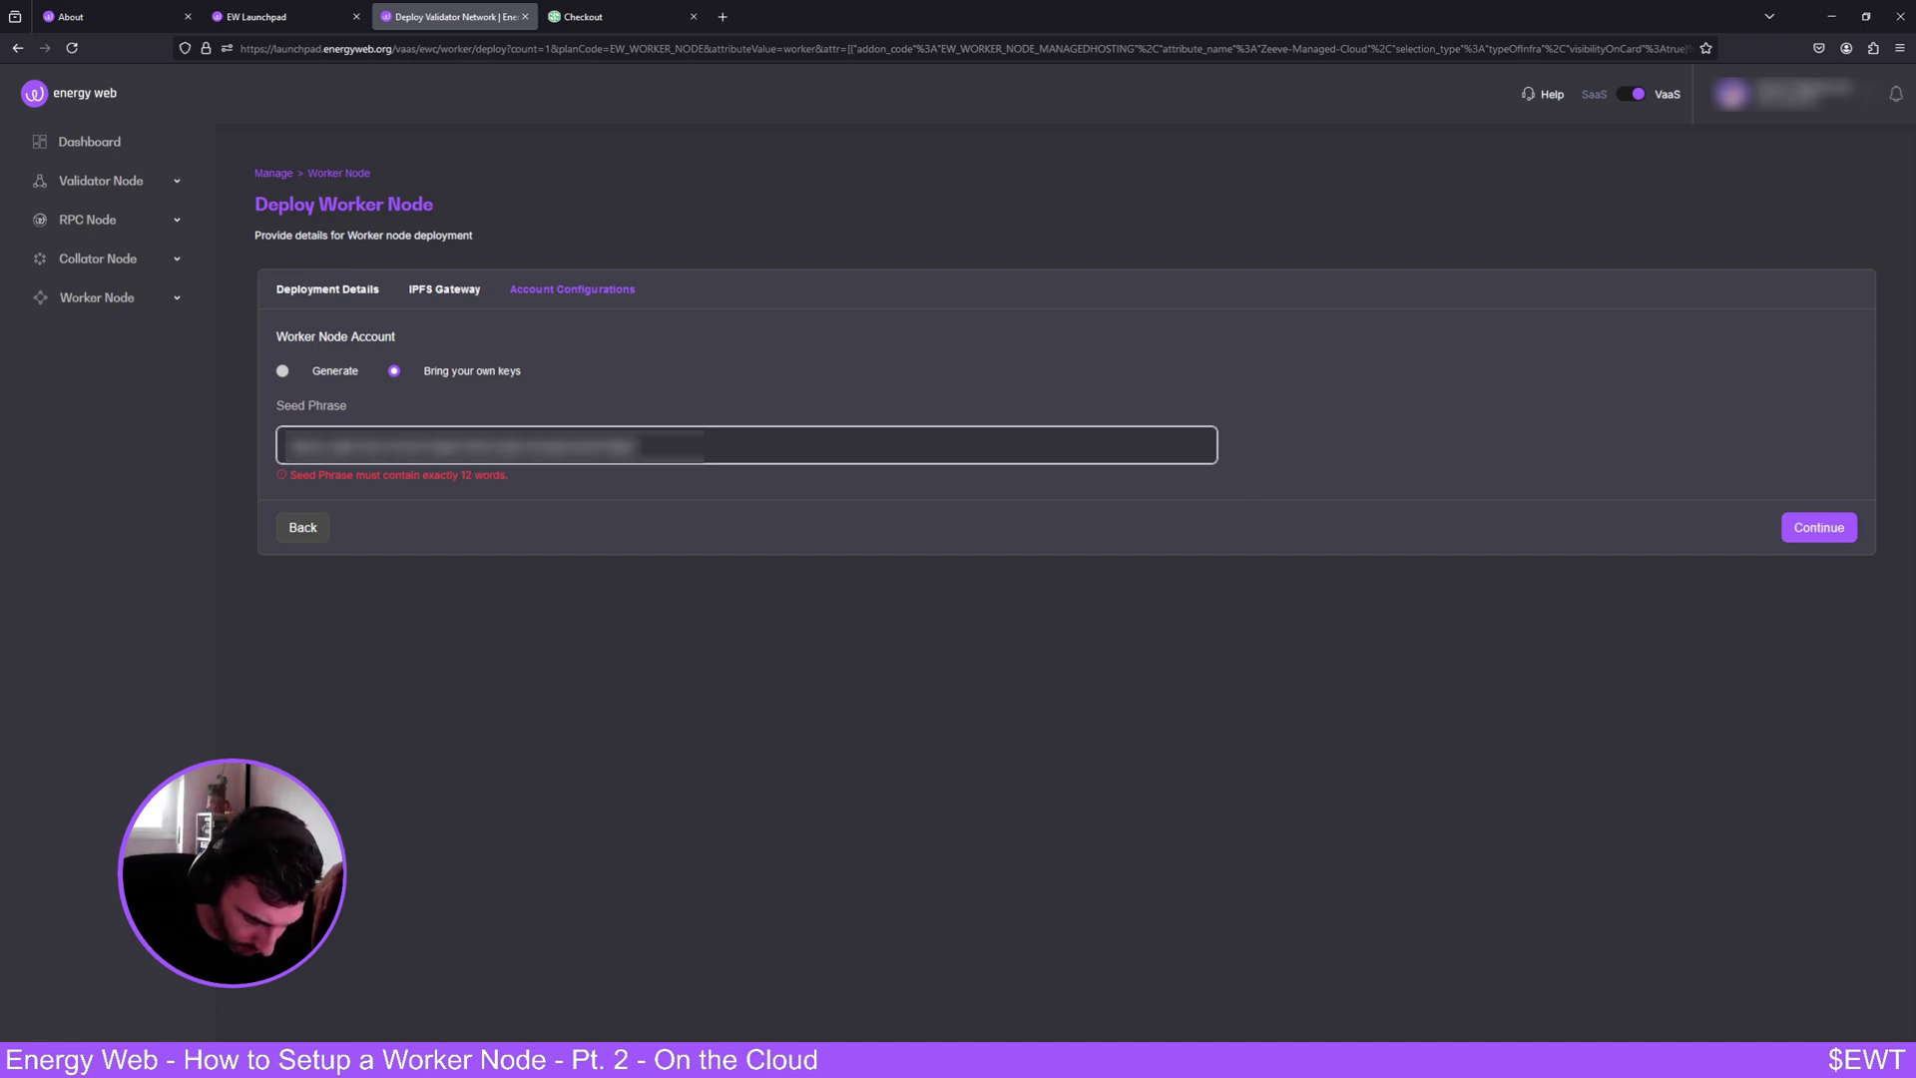
pyautogui.click(1809, 511)
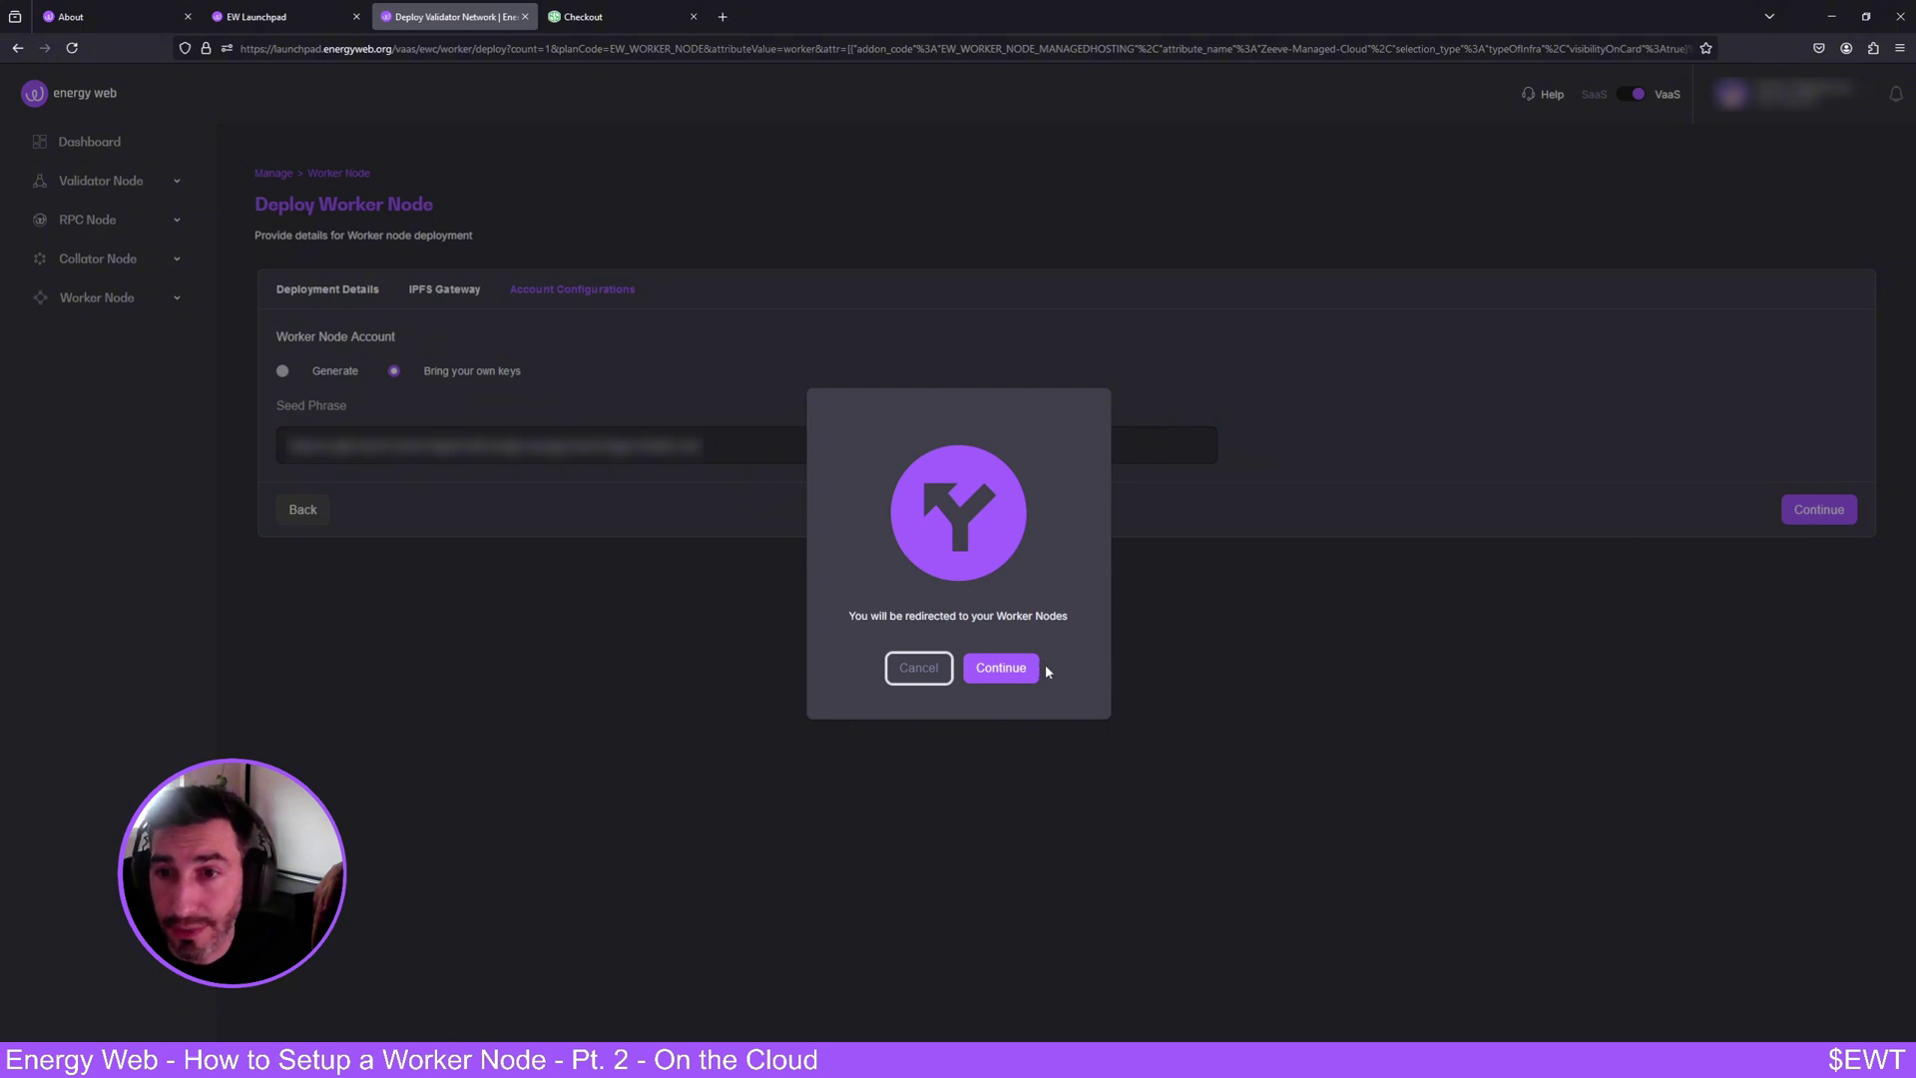
pyautogui.click(1020, 669)
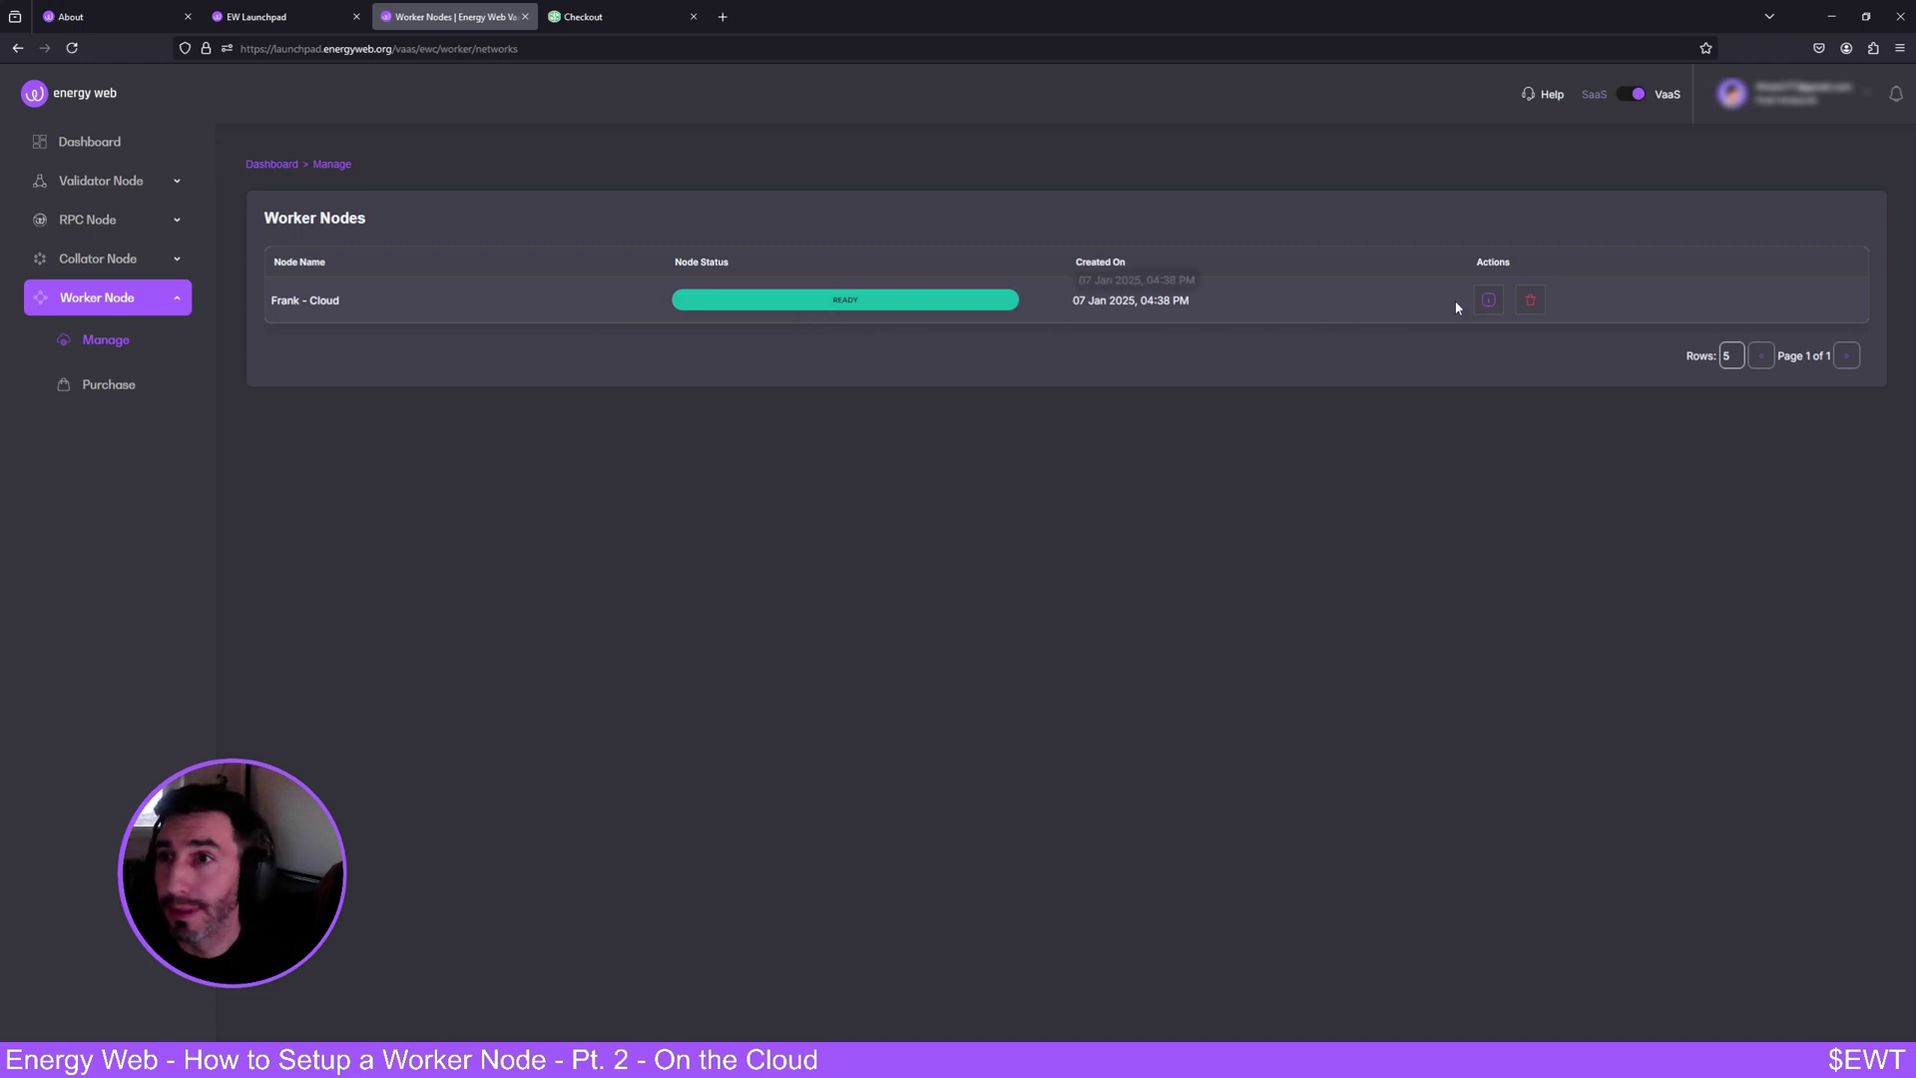
# Open the deployed cloud node's details and launch its operators console in the EnergyWeb Marketplace desktop app.
pyautogui.click(1488, 300)
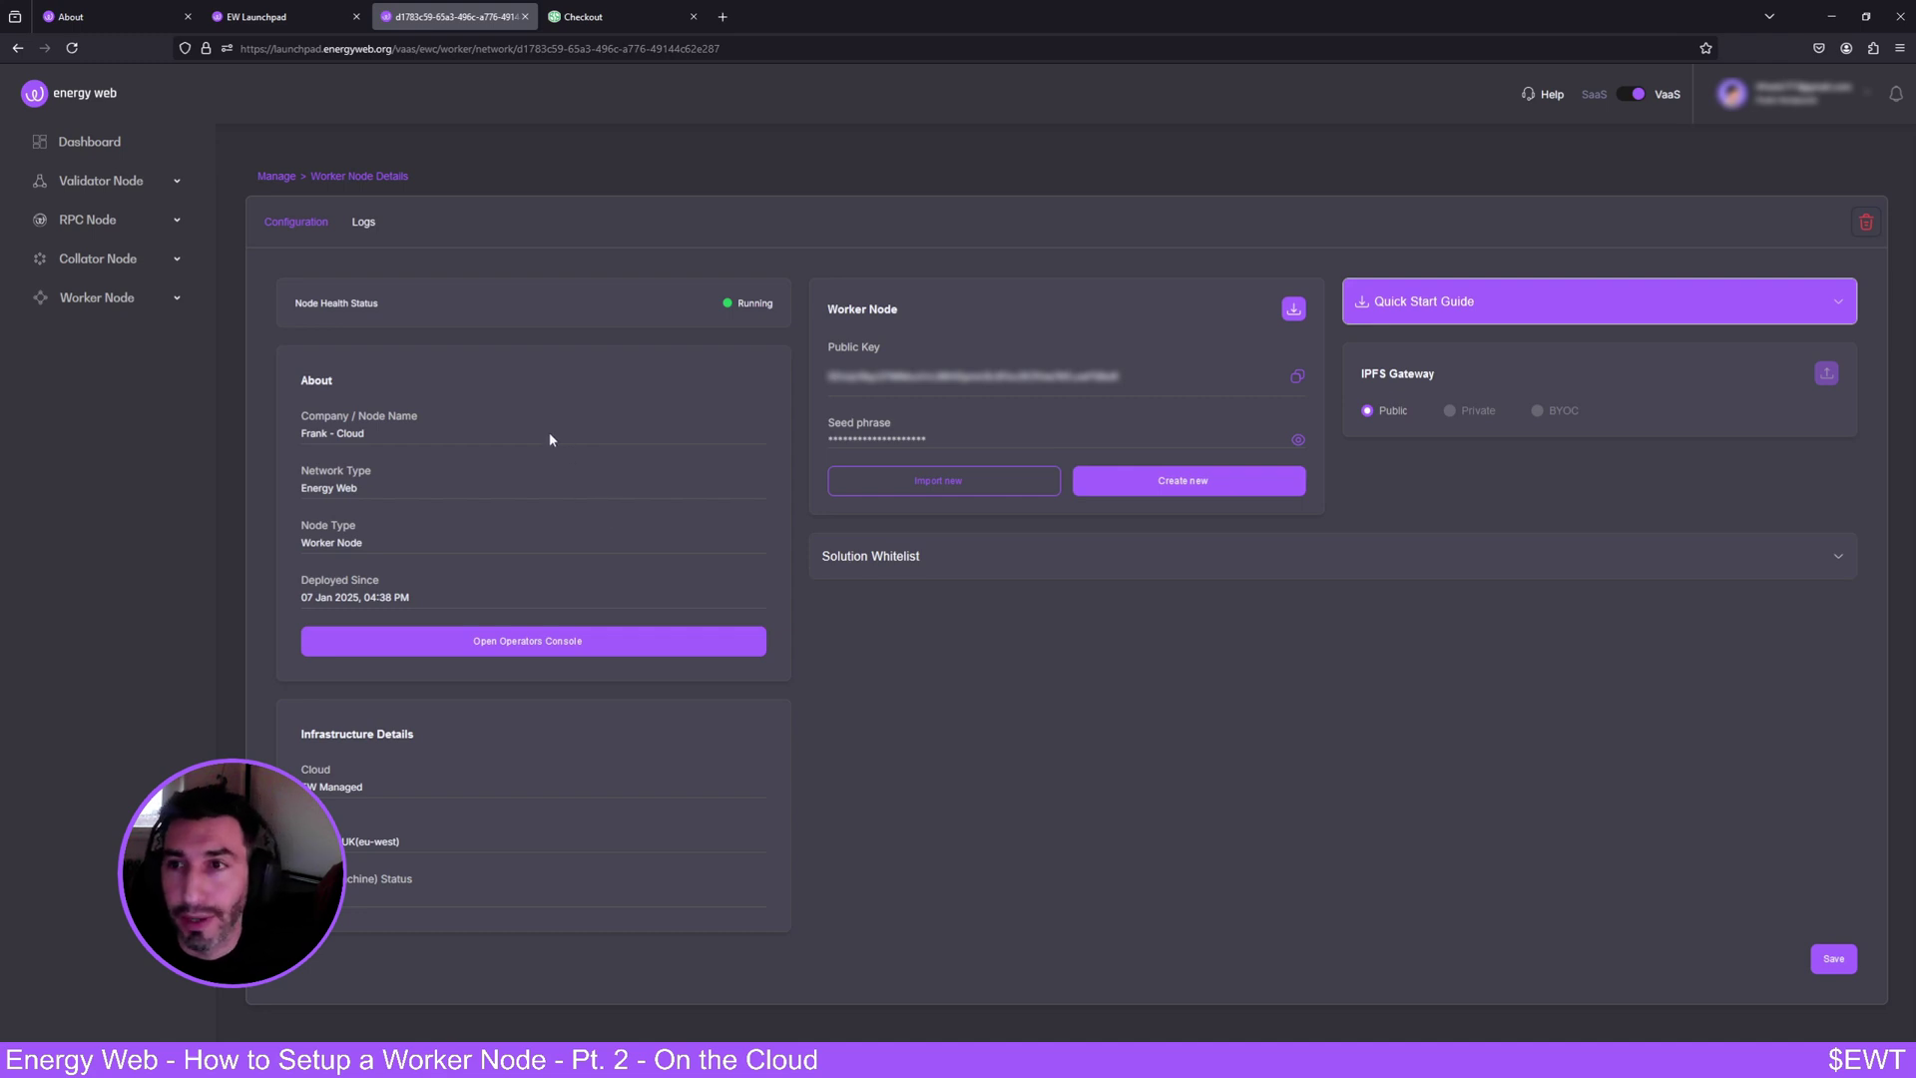
pyautogui.click(466, 639)
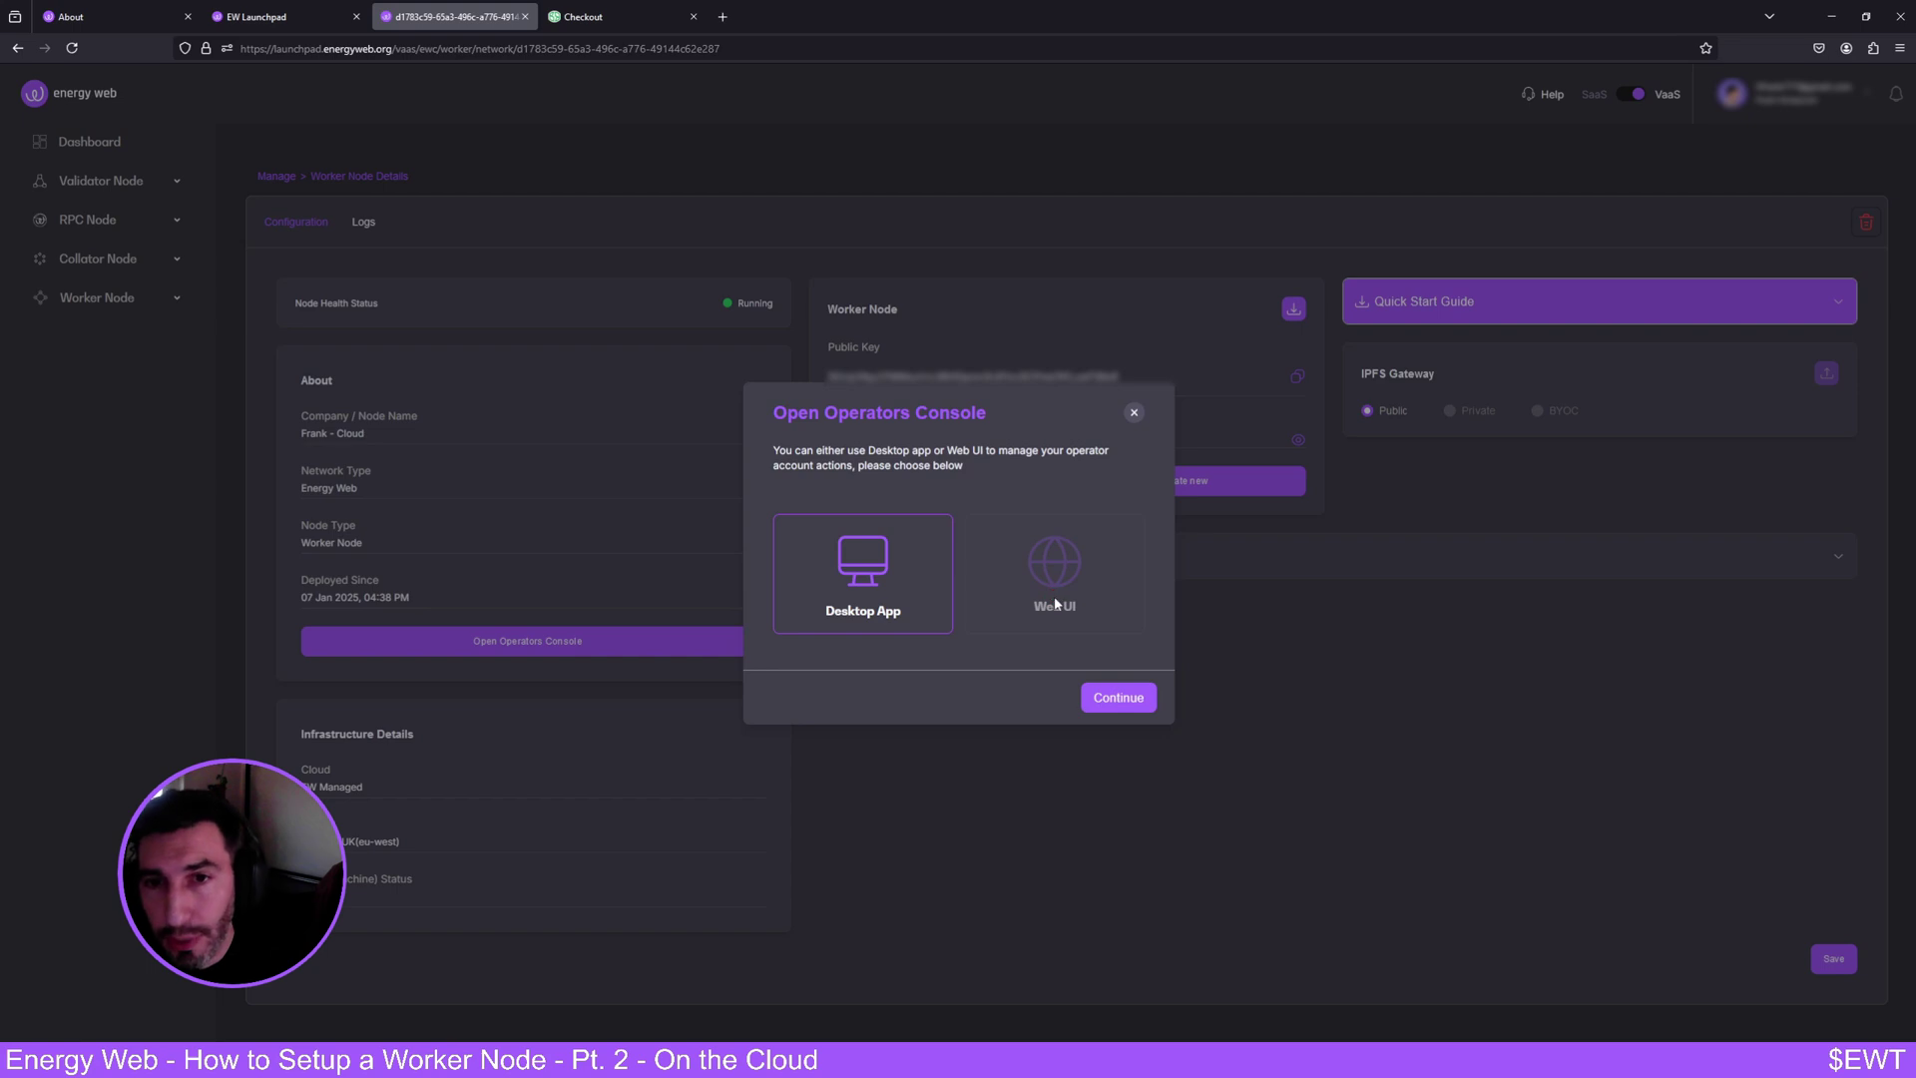
pyautogui.click(1109, 700)
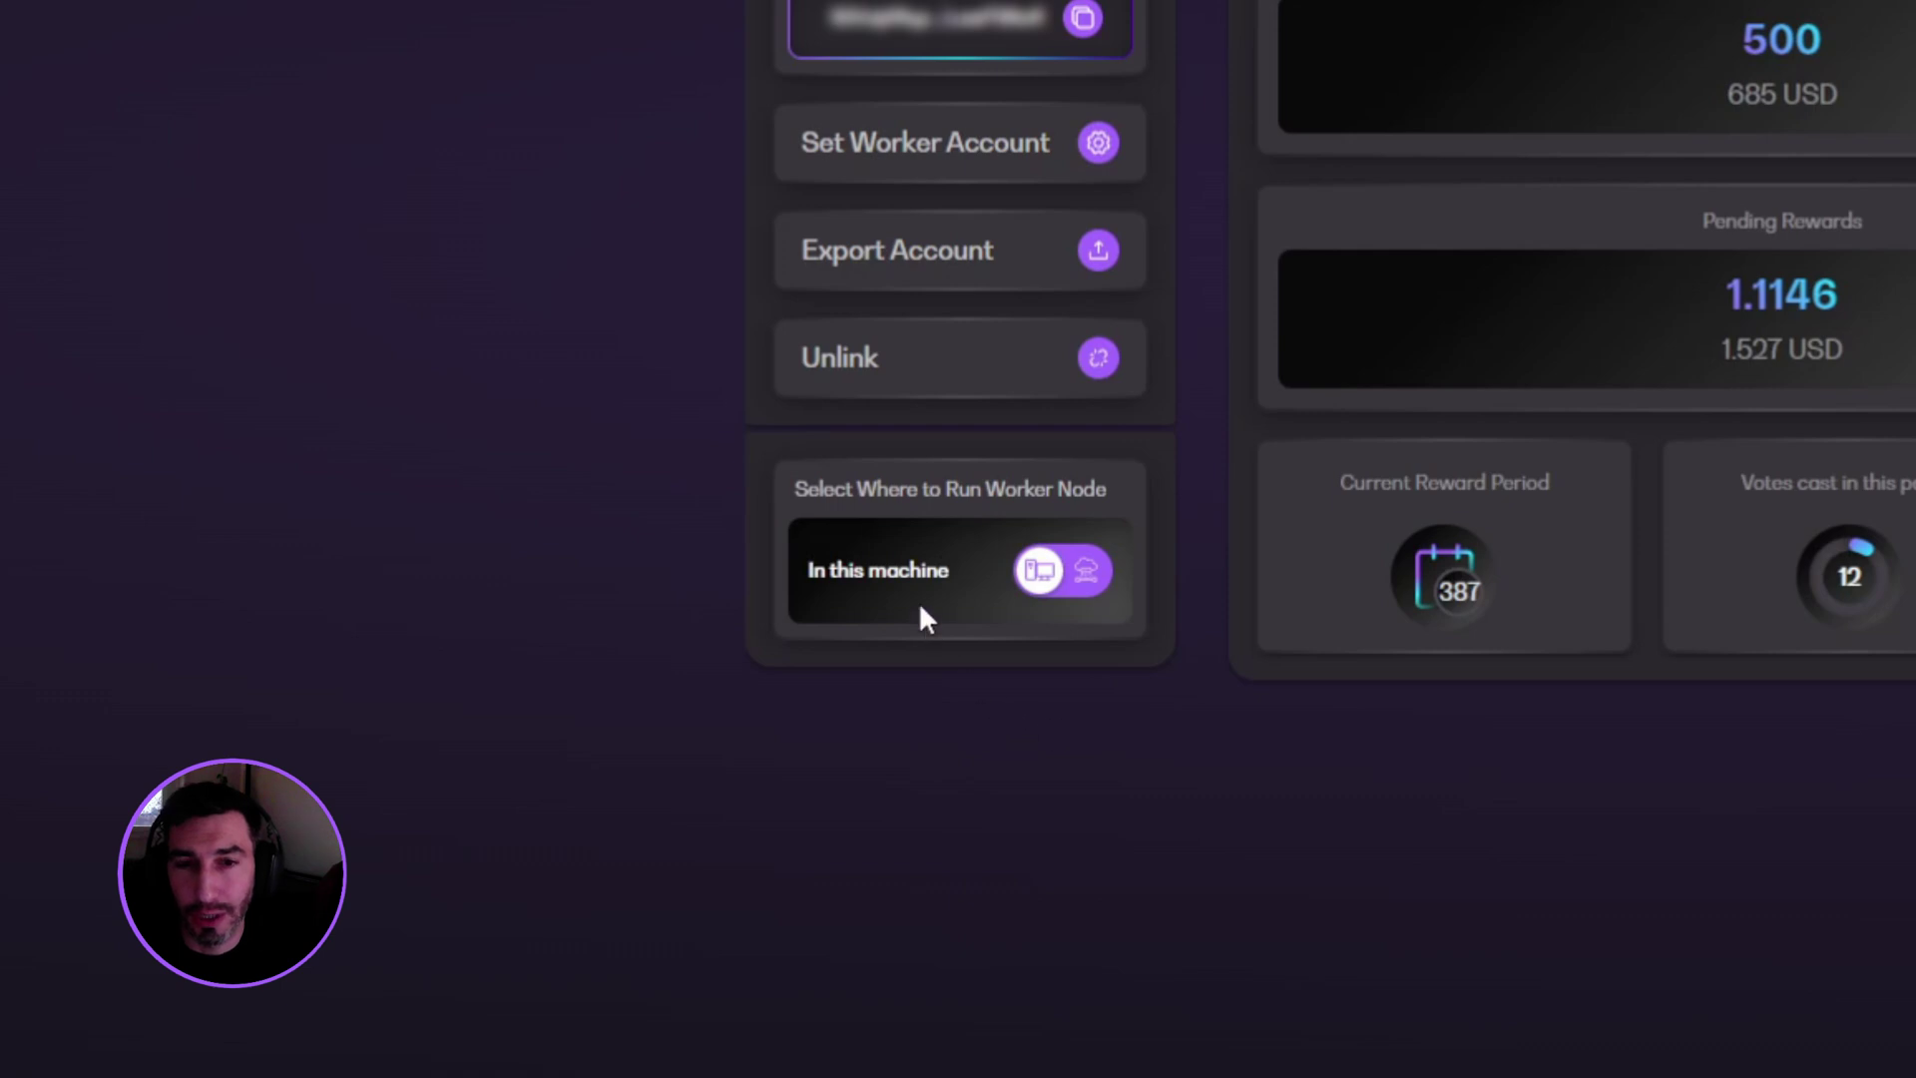
# Switch the worker node location from this machine to a remote server, accepting the currently linked worker account.
pyautogui.click(1082, 584)
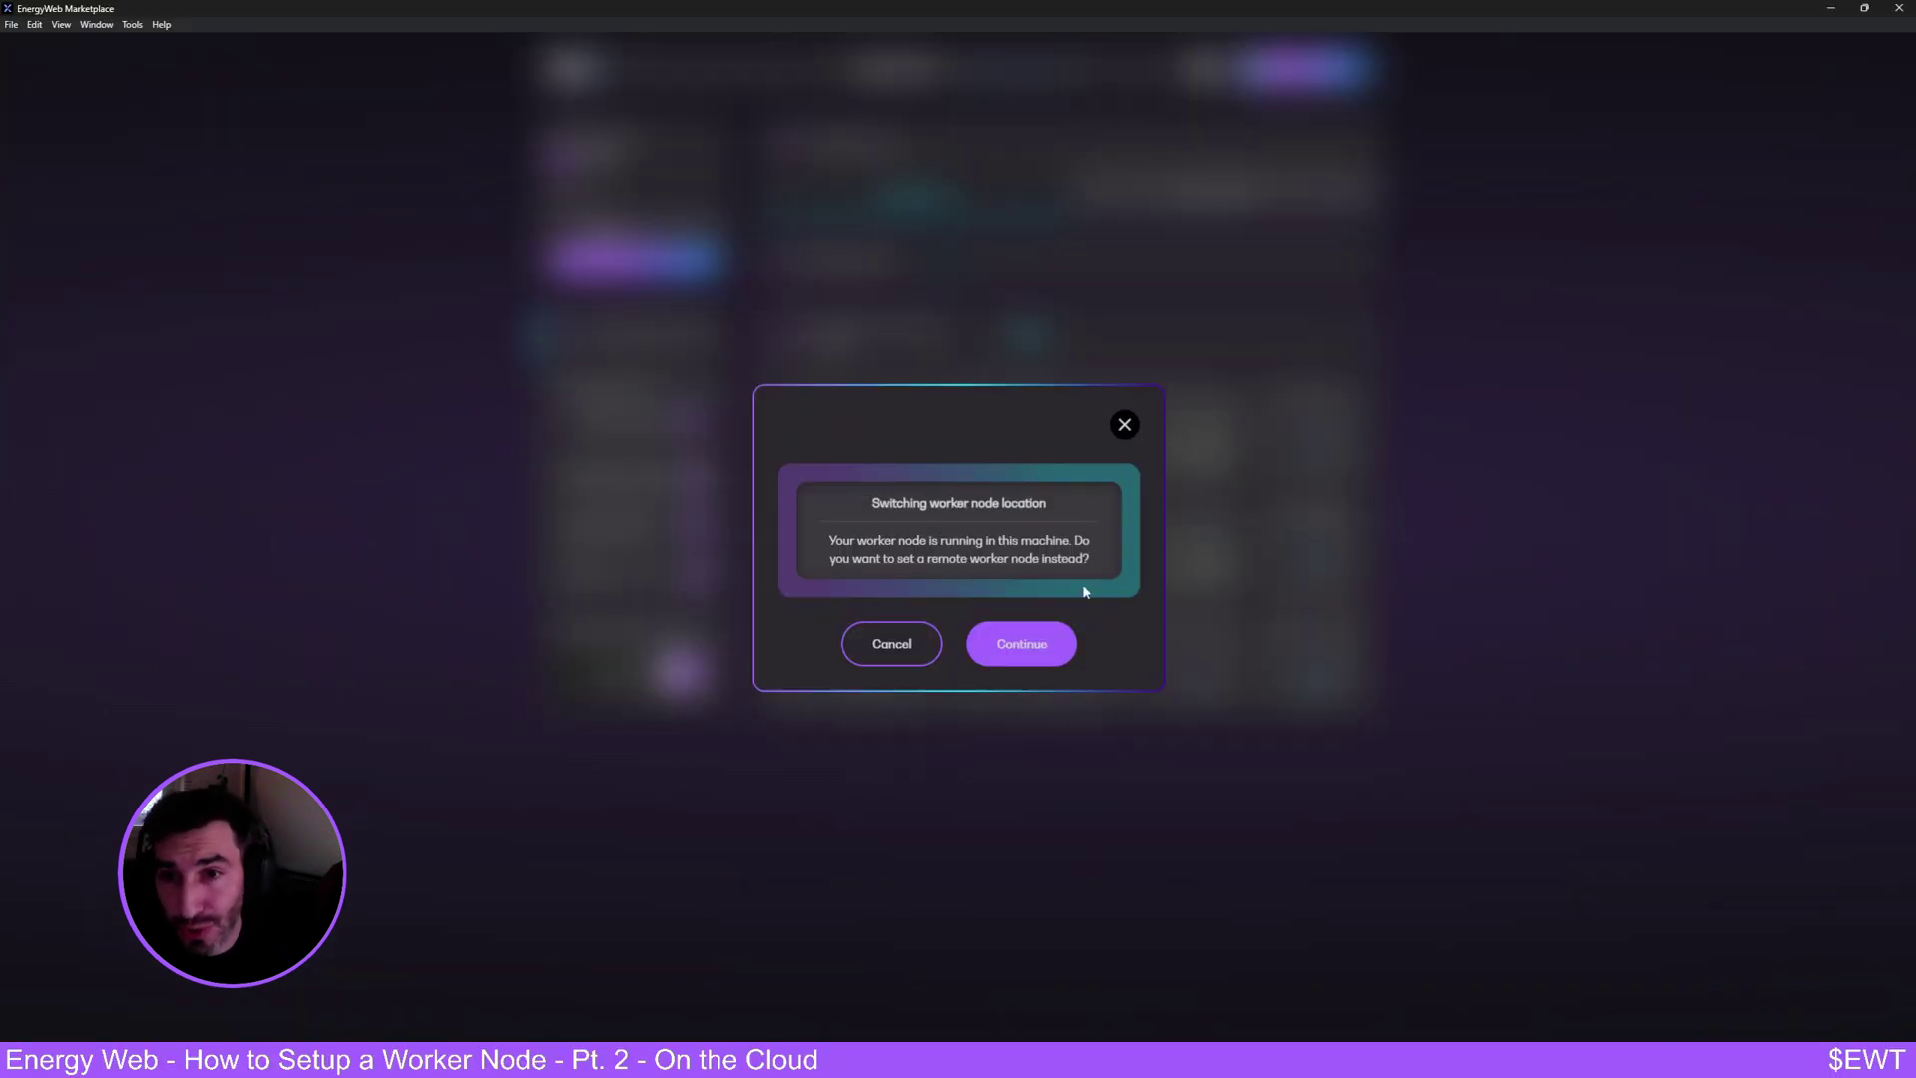
pyautogui.click(1047, 651)
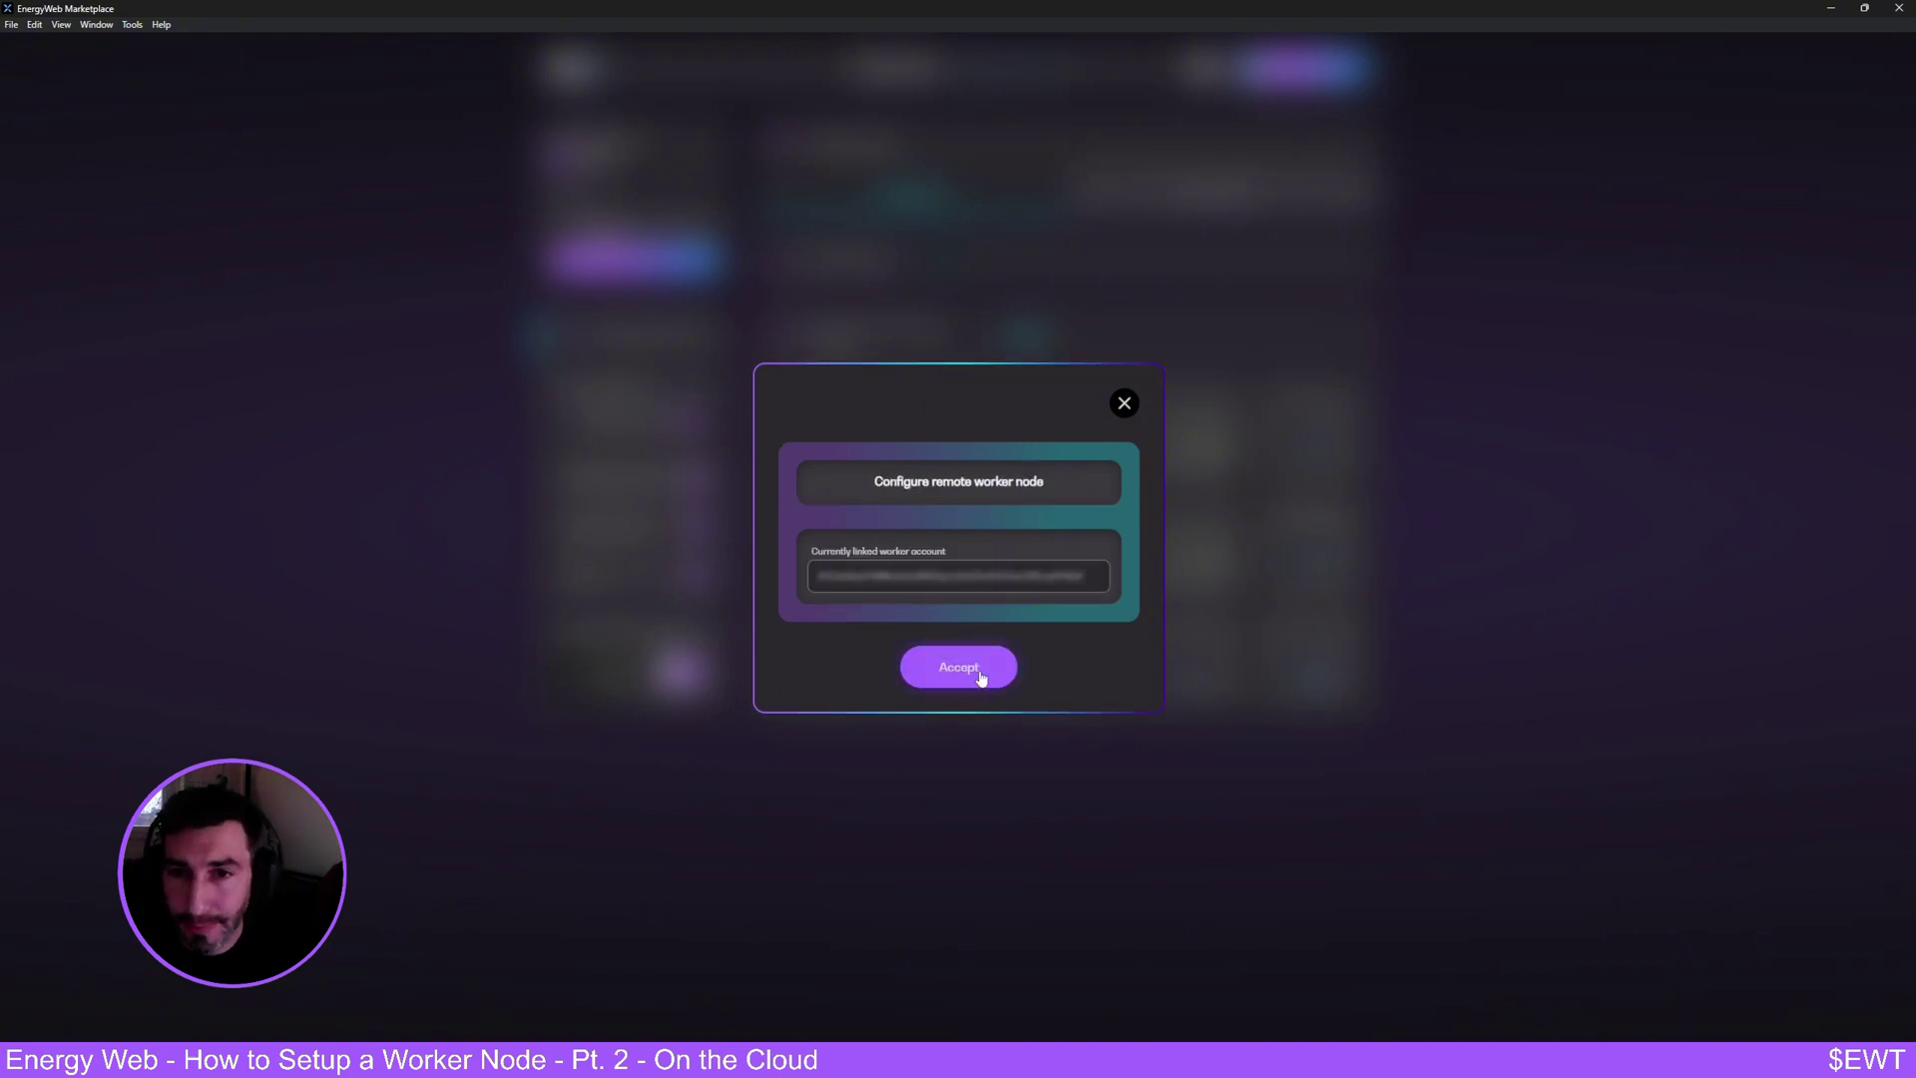
pyautogui.click(979, 670)
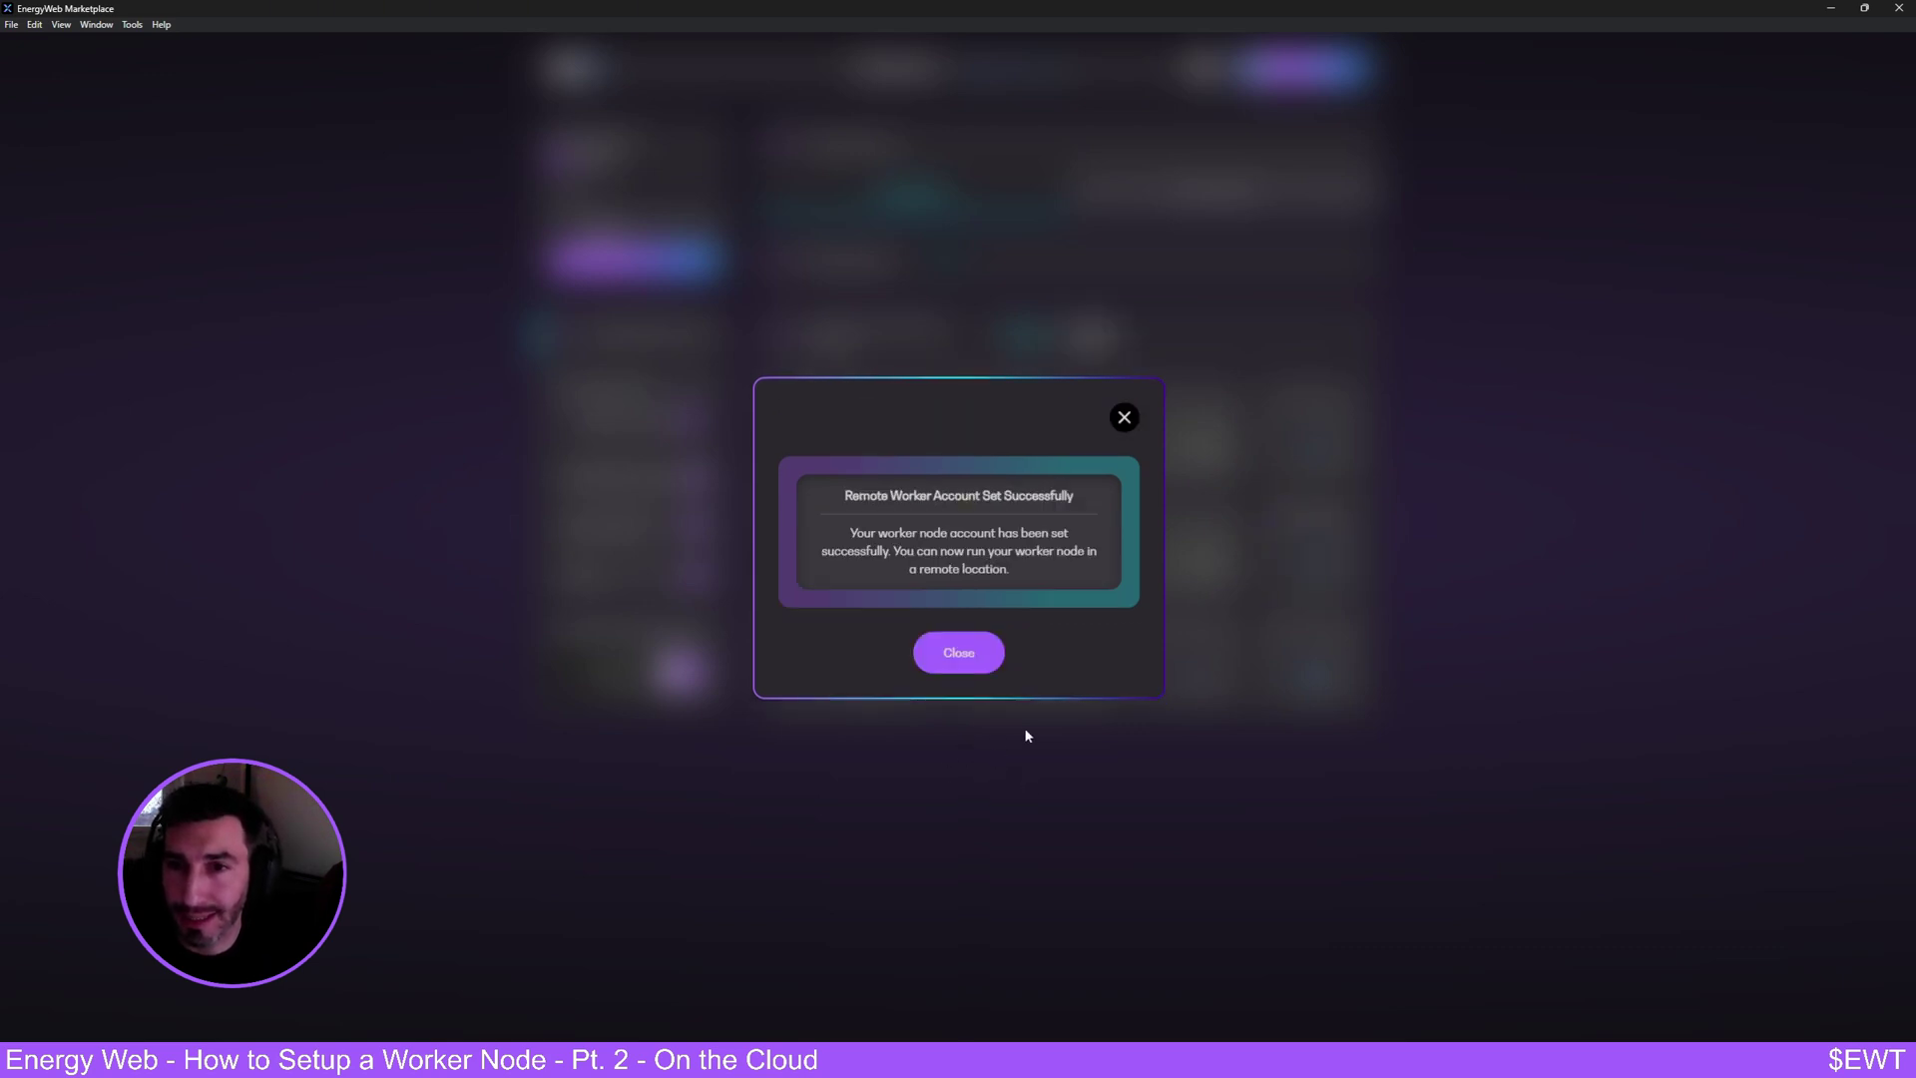
pyautogui.click(984, 655)
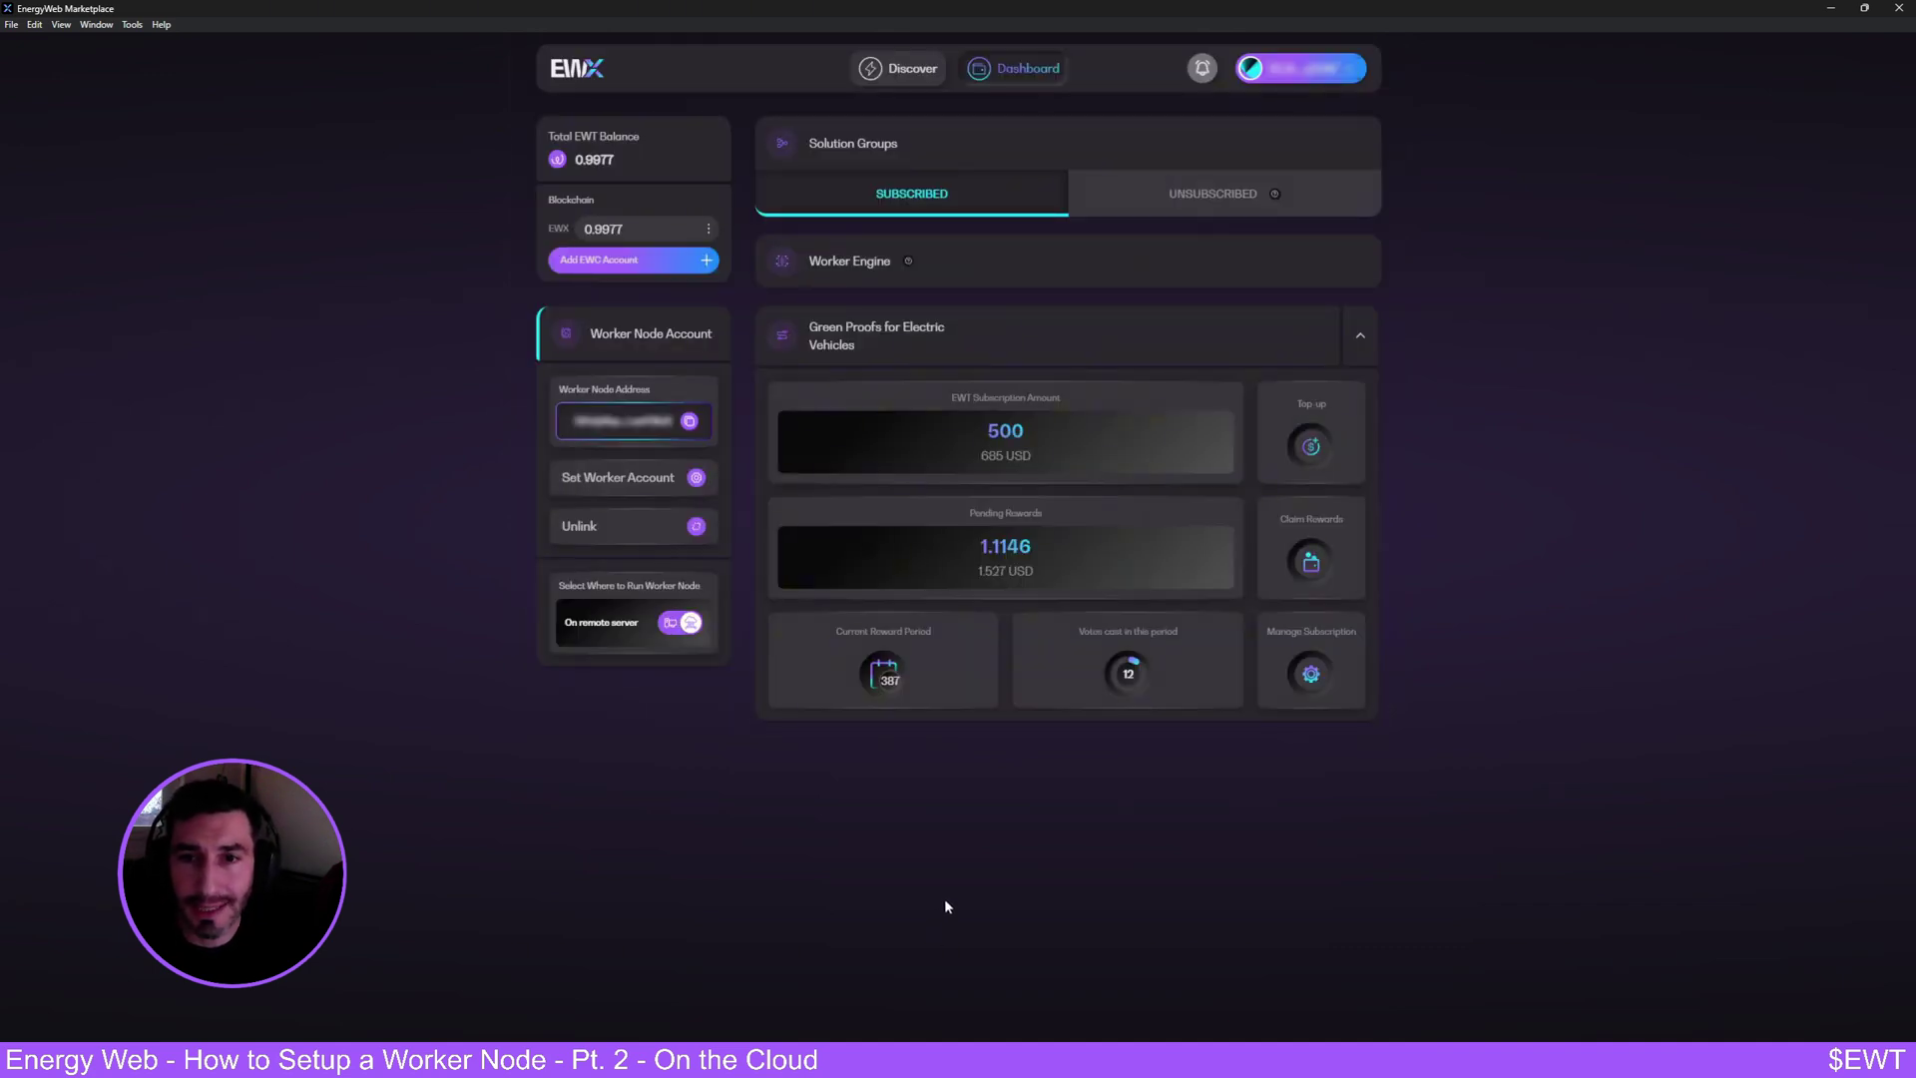